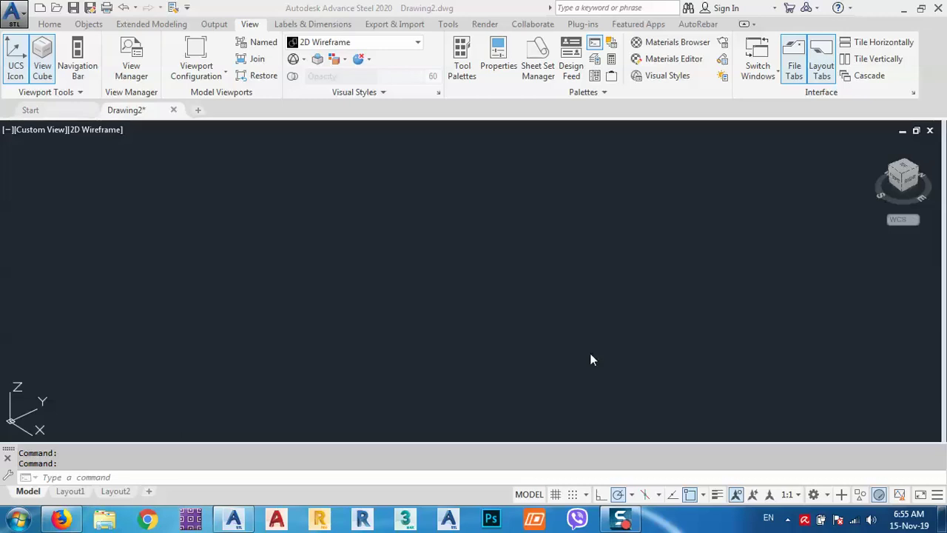
- Switch to Firefox, play the open YouTube video, and close the browser to return to the drawing
{"action": "mouse_move", "coordinate": [59, 520]}
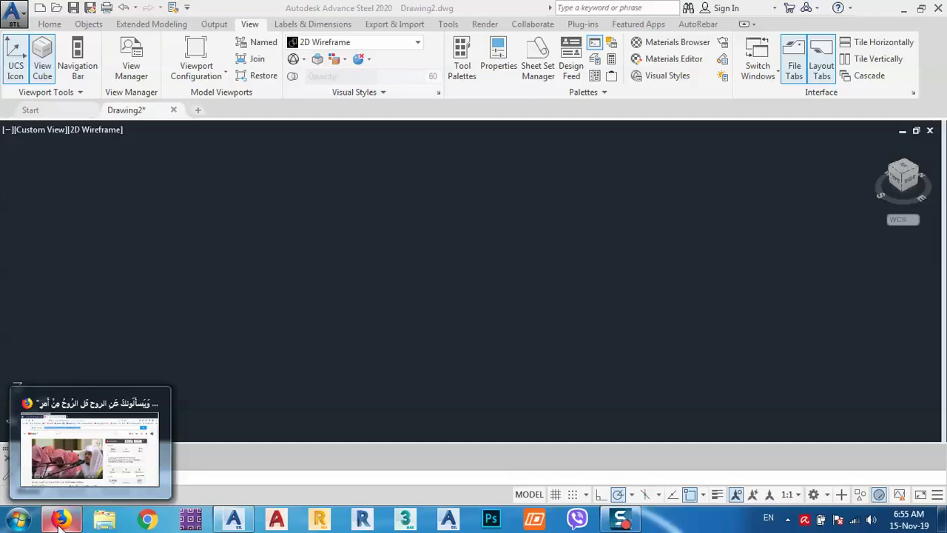
{"action": "left_click", "coordinate": [60, 520]}
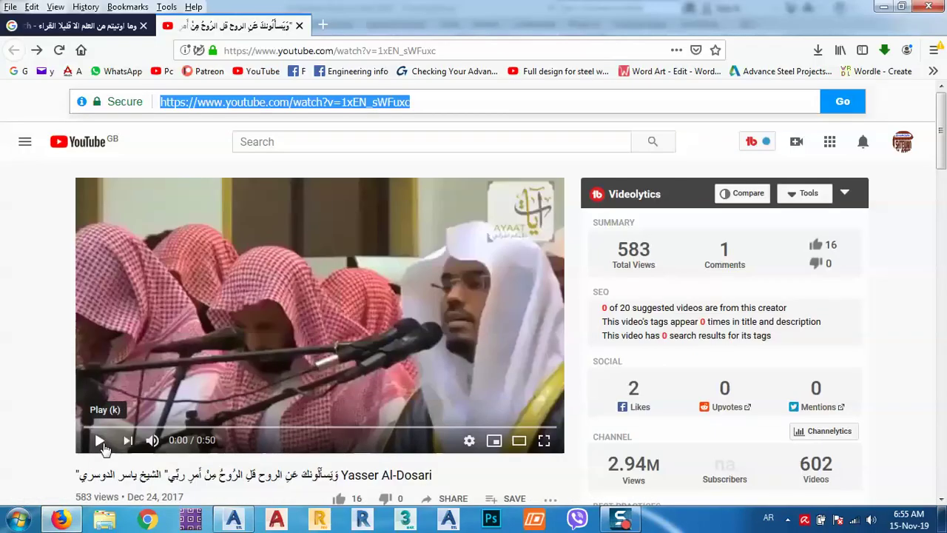
{"action": "left_click", "coordinate": [101, 442]}
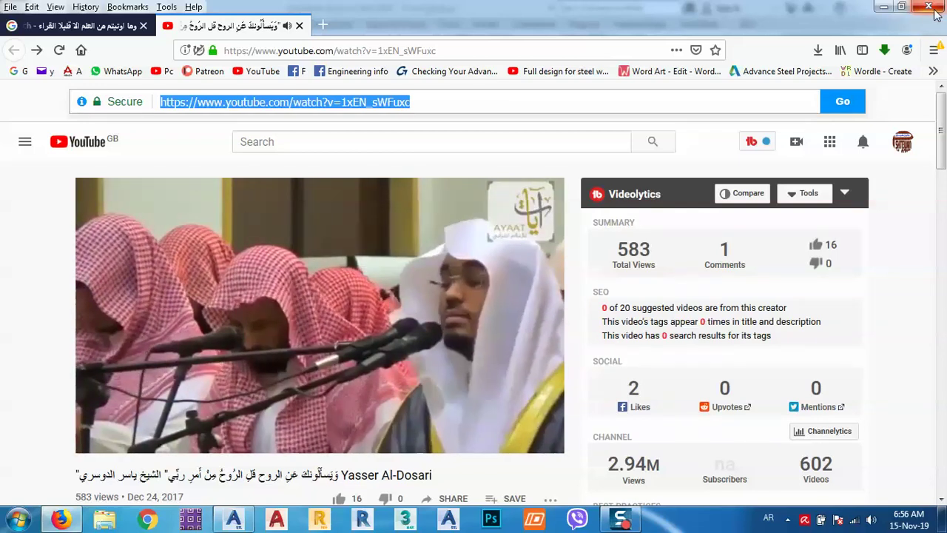
{"action": "left_click", "coordinate": [930, 7]}
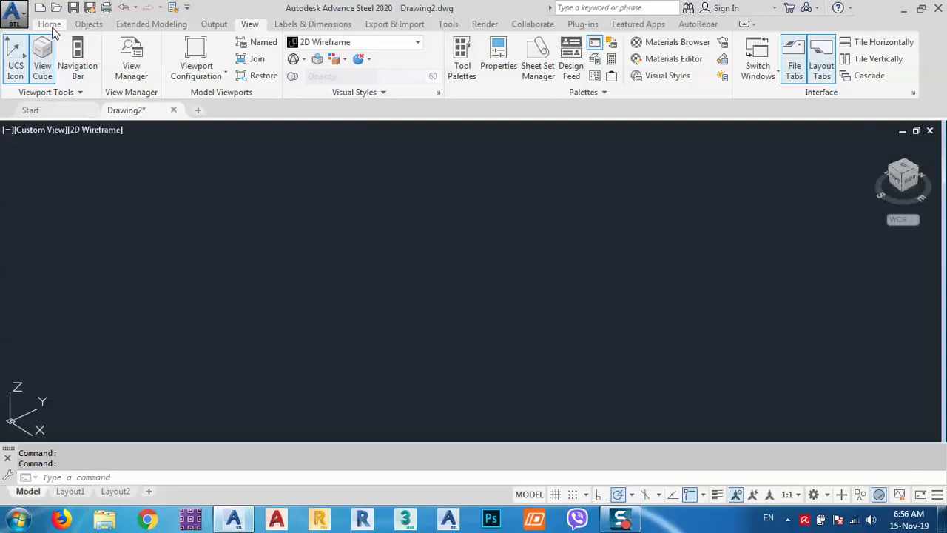
- Create a structural truss from a picked start point to an end point 20000 away along the Y axis
{"action": "left_click", "coordinate": [49, 25]}
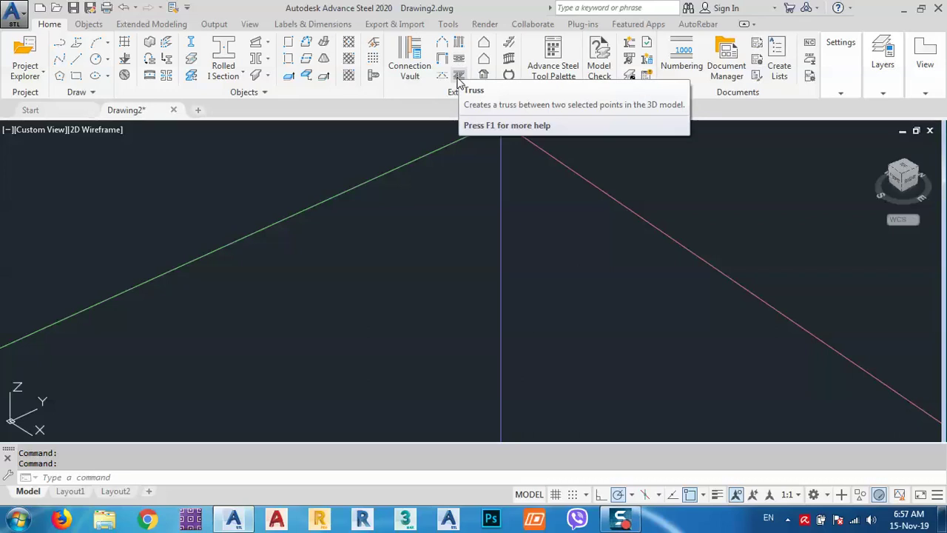
{"action": "left_click", "coordinate": [459, 83]}
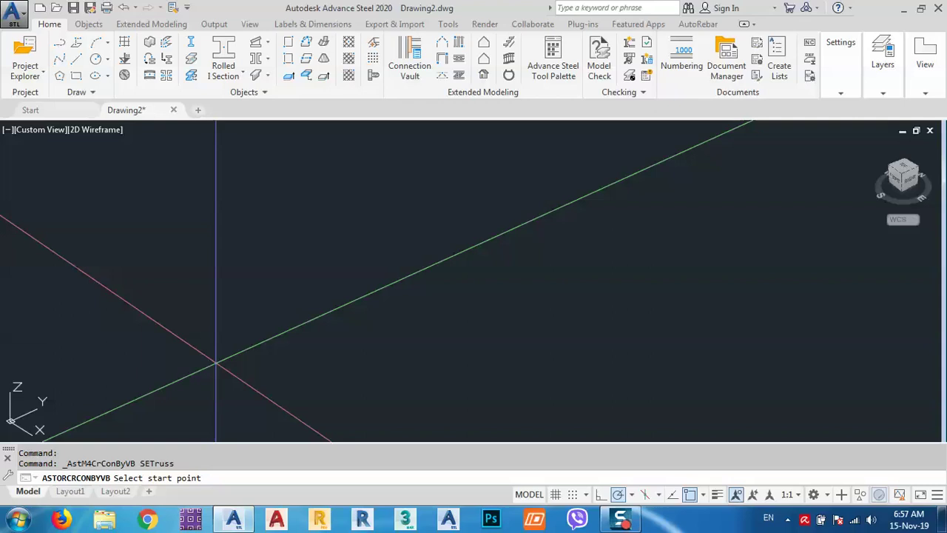
{"action": "left_click", "coordinate": [216, 362]}
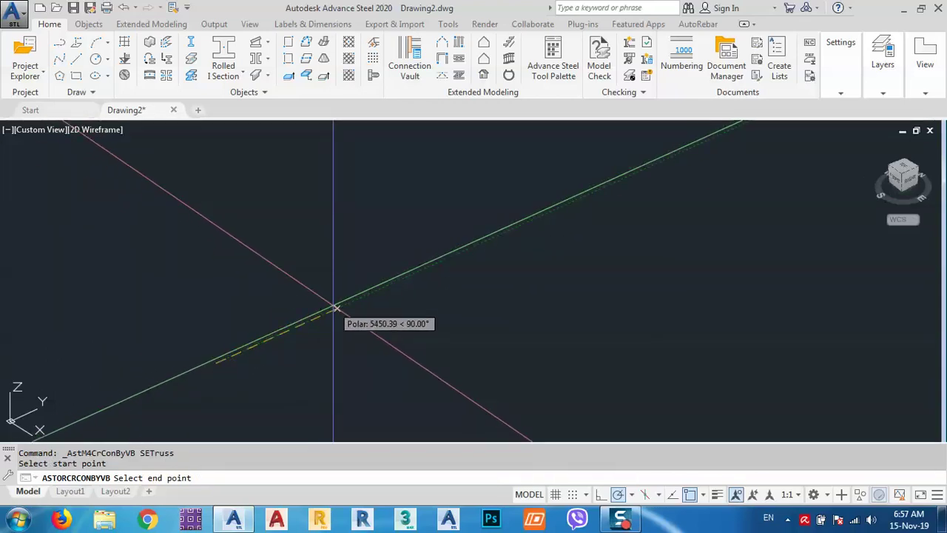
{"action": "type", "text": "20000"}
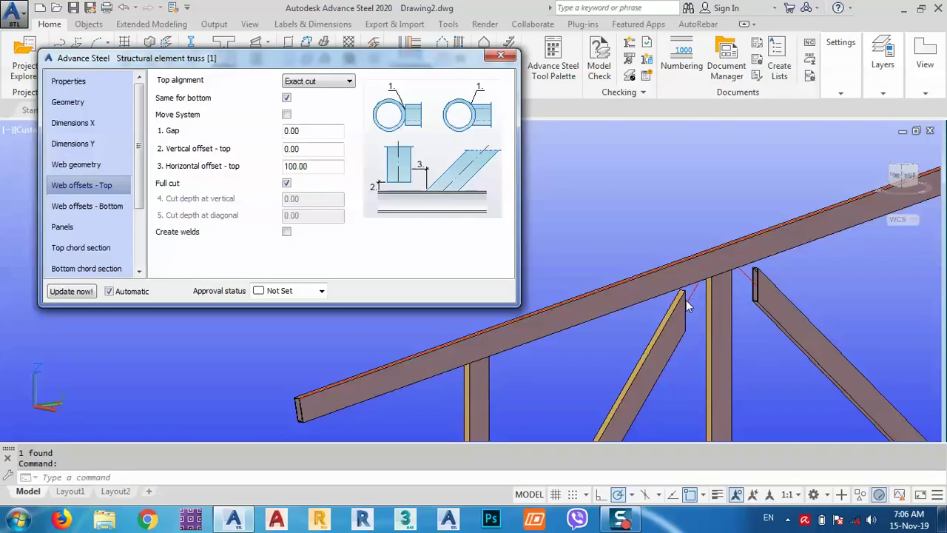
- Set the truss webs' top horizontal offset to 0 and inspect a diagonal's connection to the top chord
{"action": "left_click_drag", "start_coordinate": [328, 165], "coordinate": [198, 176]}
{"action": "type", "text": "0"}
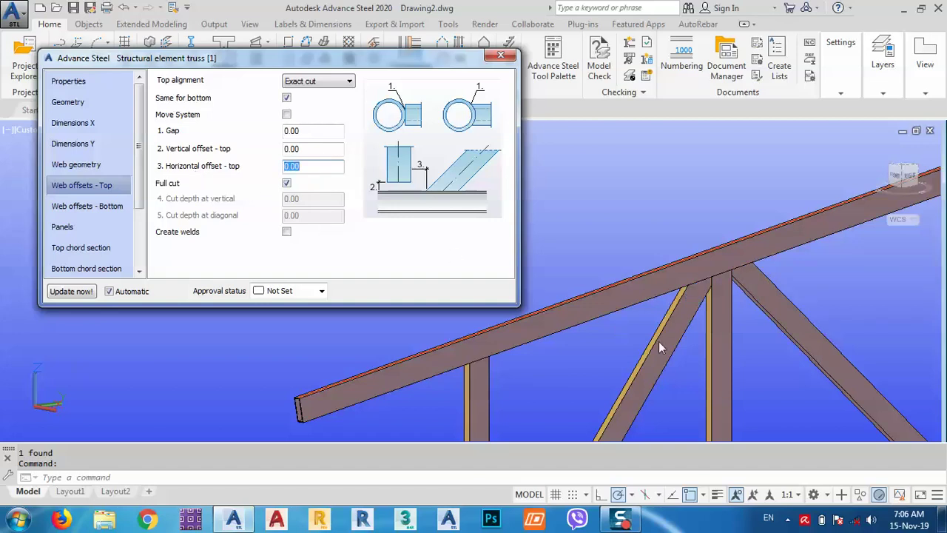
{"action": "scroll", "coordinate": [766, 296], "scroll_direction": "down", "scroll_amount": 3}
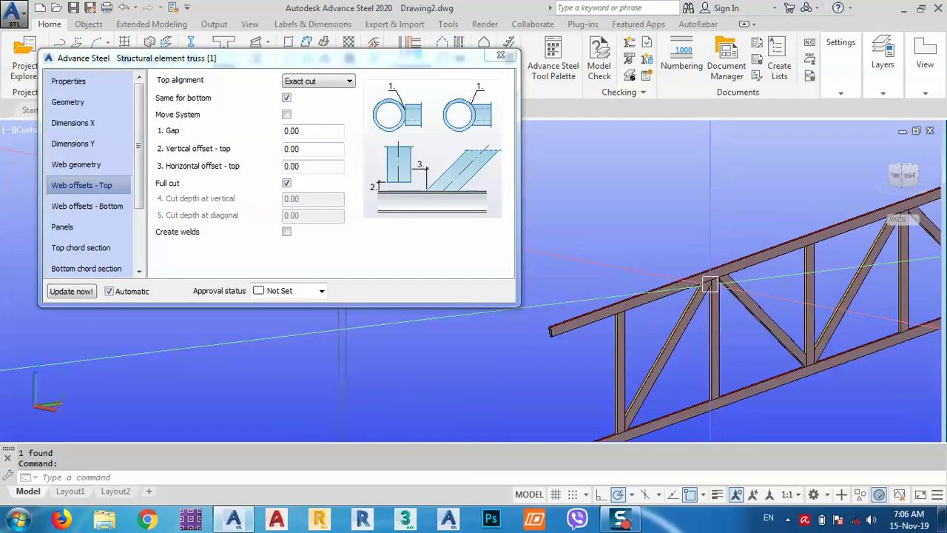
{"action": "scroll", "coordinate": [767, 296], "scroll_direction": "up", "scroll_amount": 6}
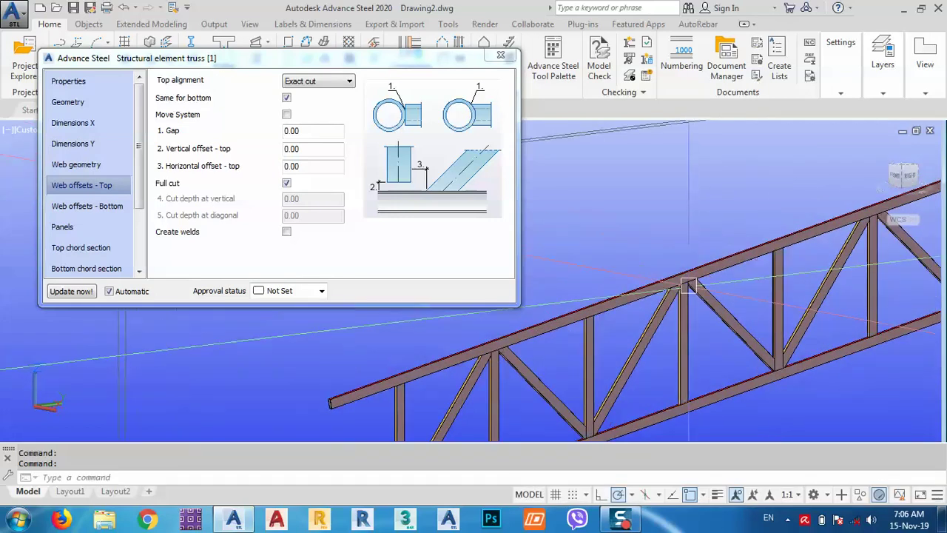
{"action": "scroll", "coordinate": [651, 288], "scroll_direction": "down", "scroll_amount": 5}
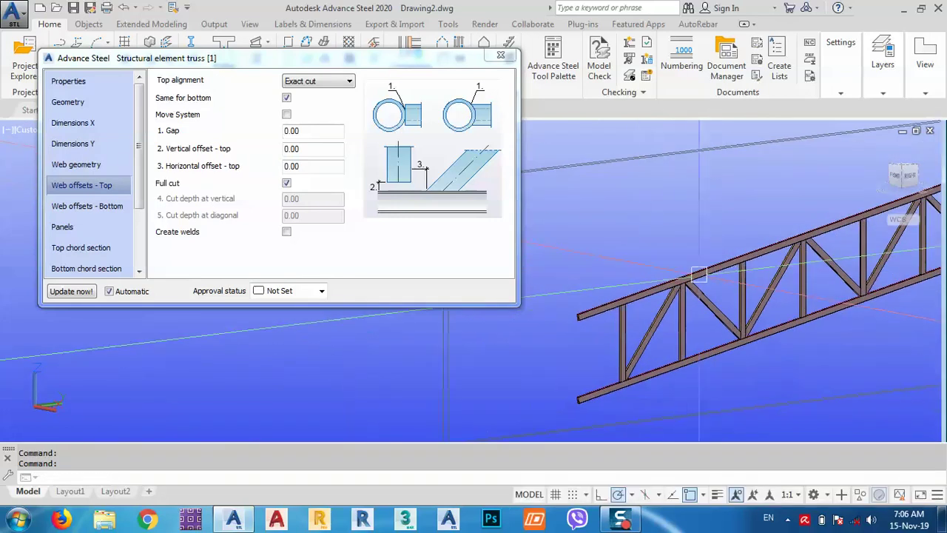
{"action": "scroll", "coordinate": [682, 275], "scroll_direction": "up", "scroll_amount": 4}
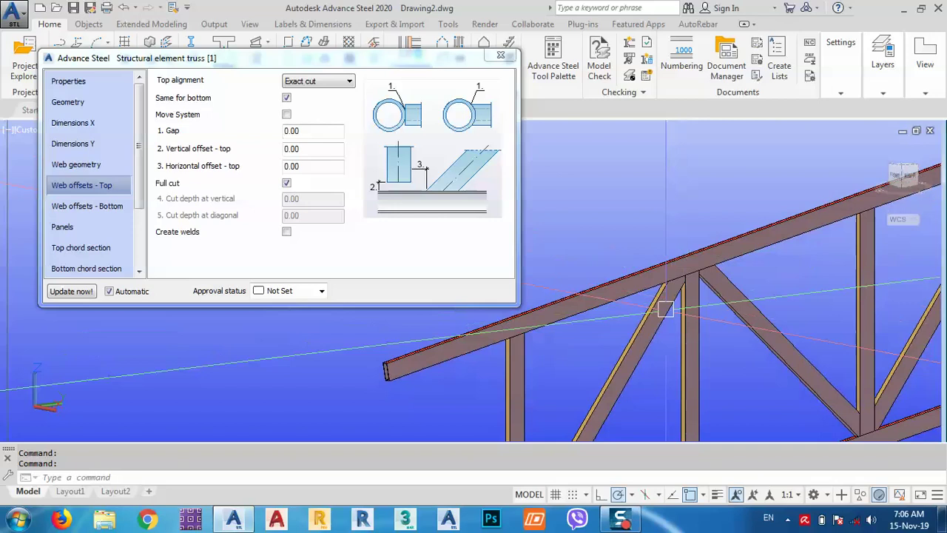
{"action": "left_click", "coordinate": [663, 313]}
{"action": "middle_click_drag", "start_coordinate": [665, 339], "coordinate": [632, 324], "text": "shift"}
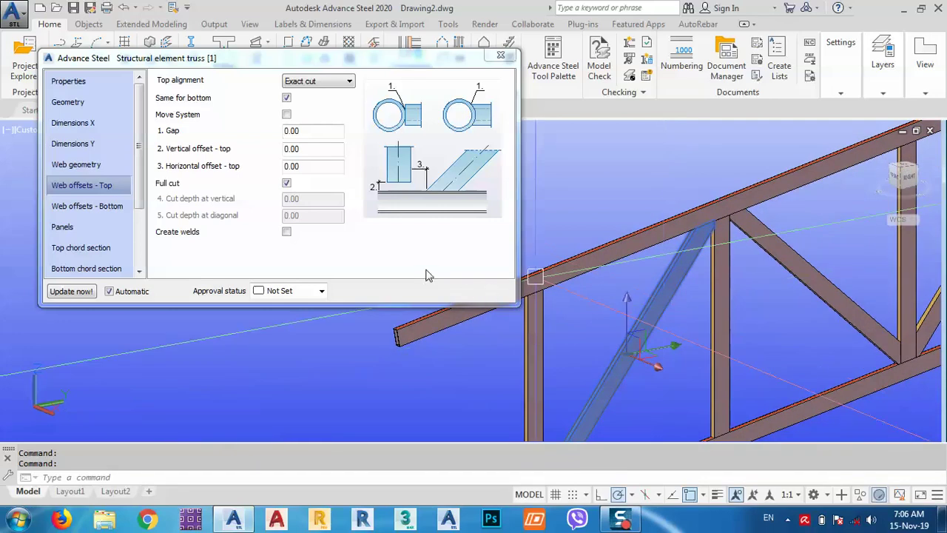
- Try a top horizontal offset of 100 on the truss webs, and restore it to 0
{"action": "left_click", "coordinate": [314, 166]}
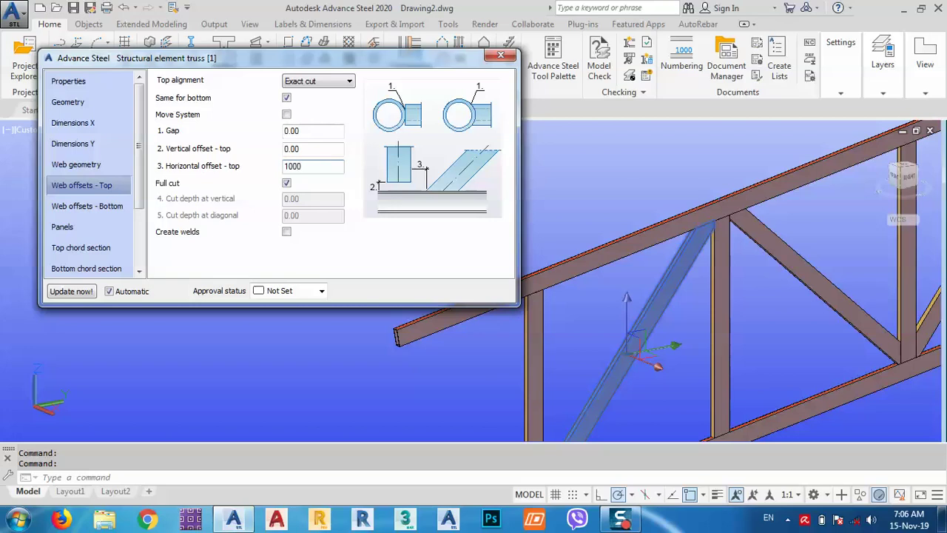
{"action": "key", "text": "Return"}
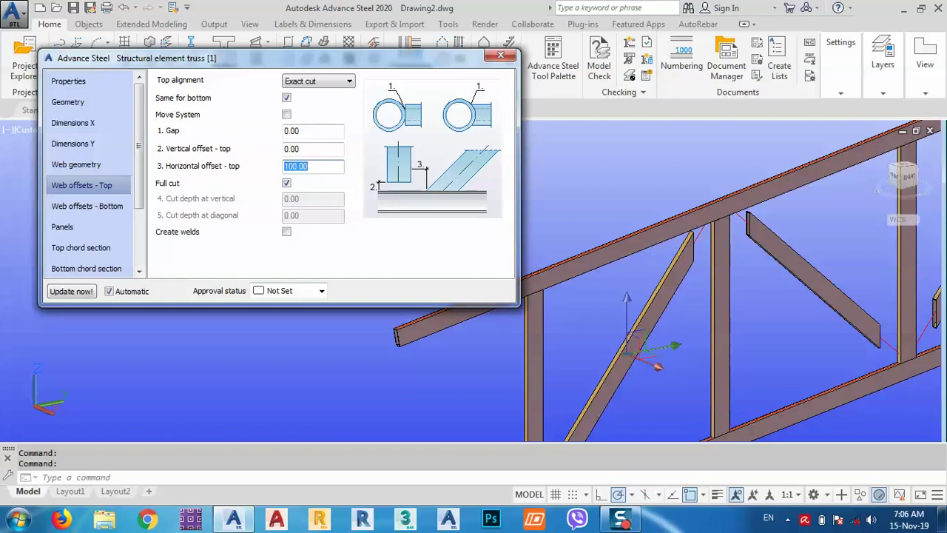
{"action": "key", "text": "Return"}
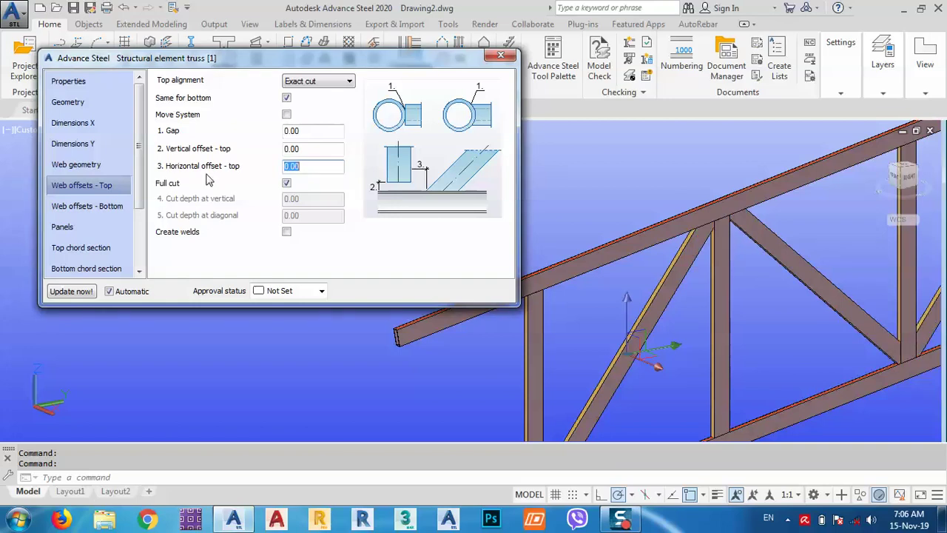
- Try a top vertical offset of 100 on the truss webs, and restore it to 0
{"action": "left_click", "coordinate": [318, 148]}
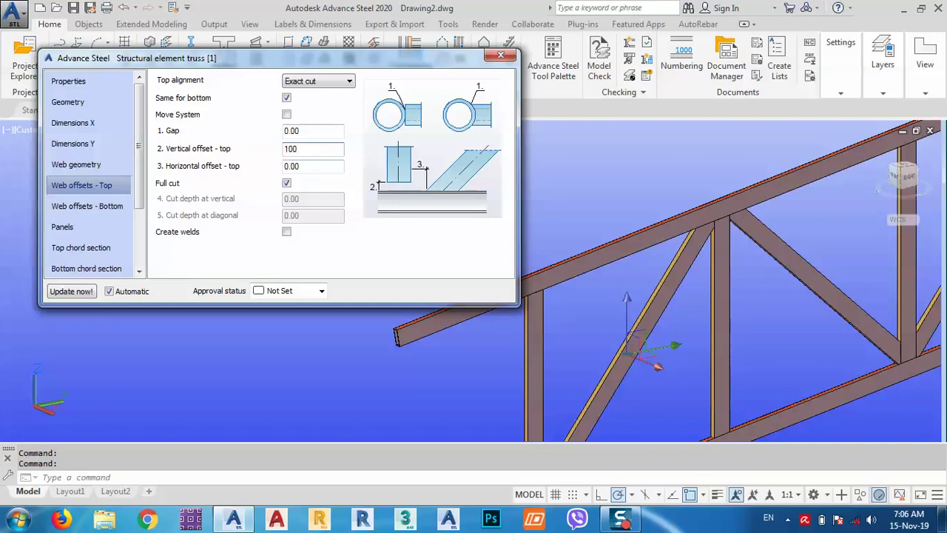
{"action": "key", "text": "Return"}
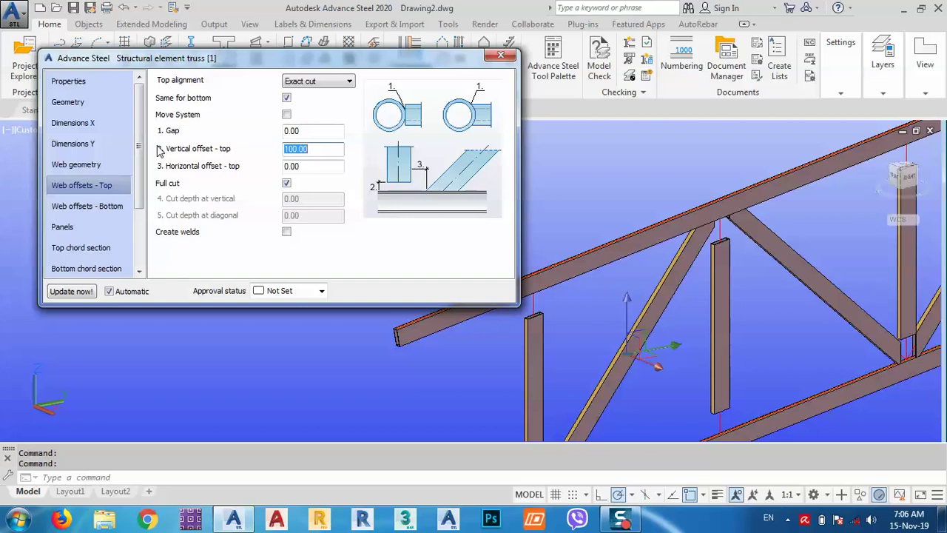
{"action": "type", "text": "0"}
{"action": "key", "text": "Return"}
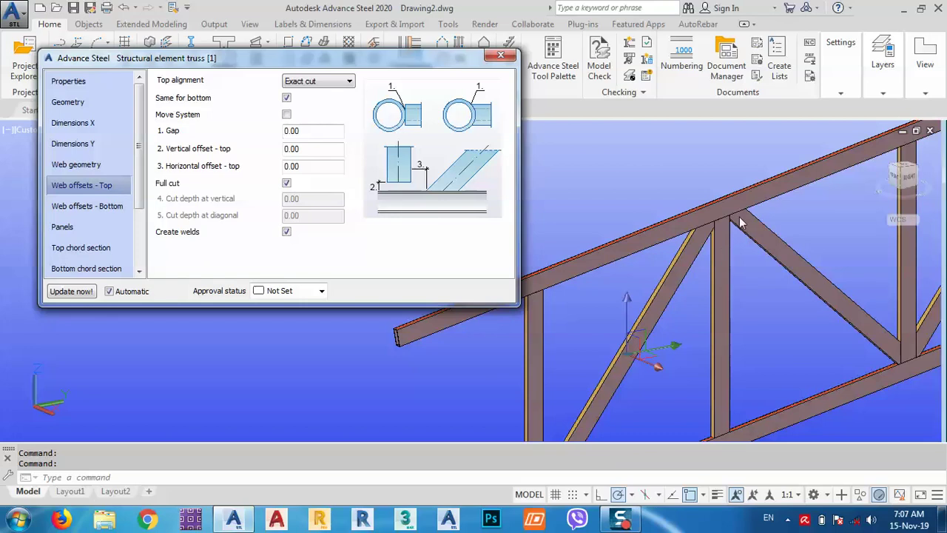
- Review the truss's bottom web offset settings against the top web offset settings
{"action": "left_click", "coordinate": [101, 210]}
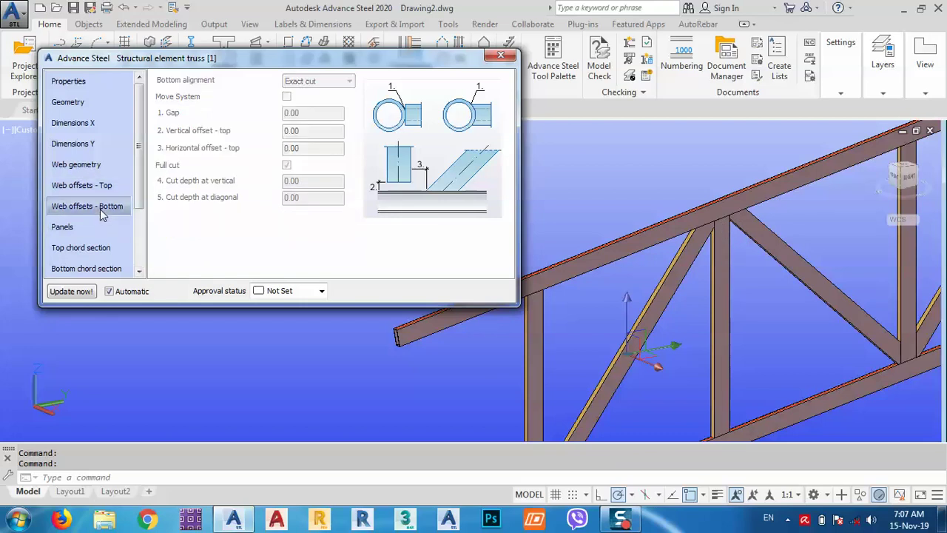
{"action": "key", "text": "Up"}
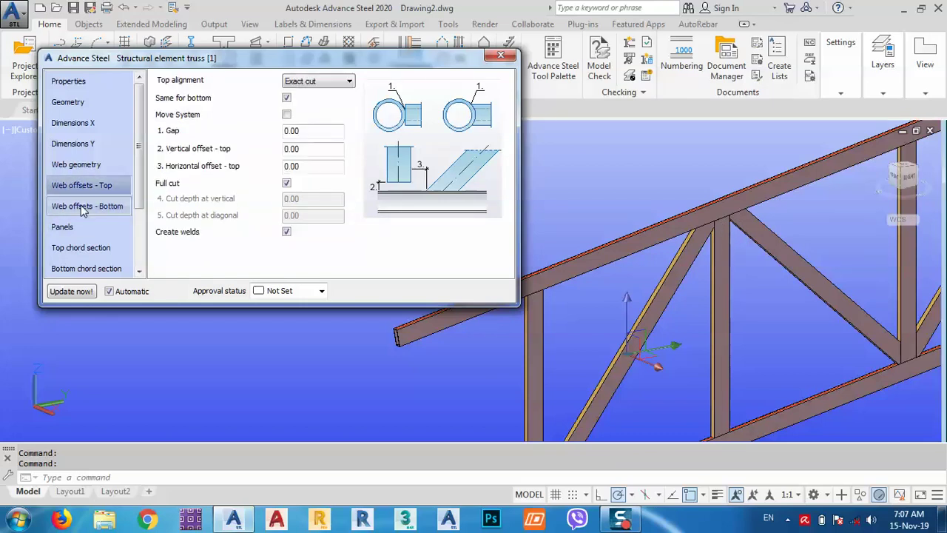
{"action": "left_click", "coordinate": [83, 208]}
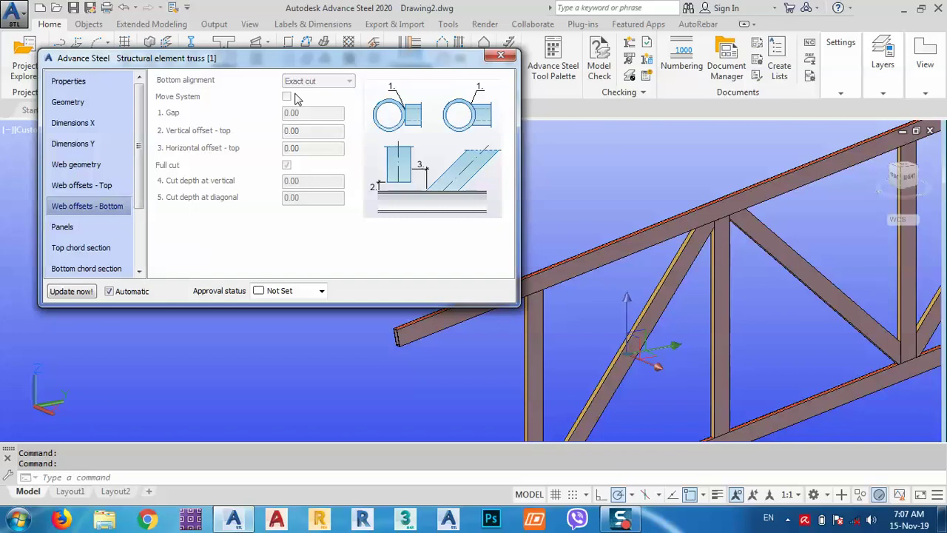
- Switch the truss's panel layout from spacing by distance to By number
{"action": "left_click", "coordinate": [88, 228]}
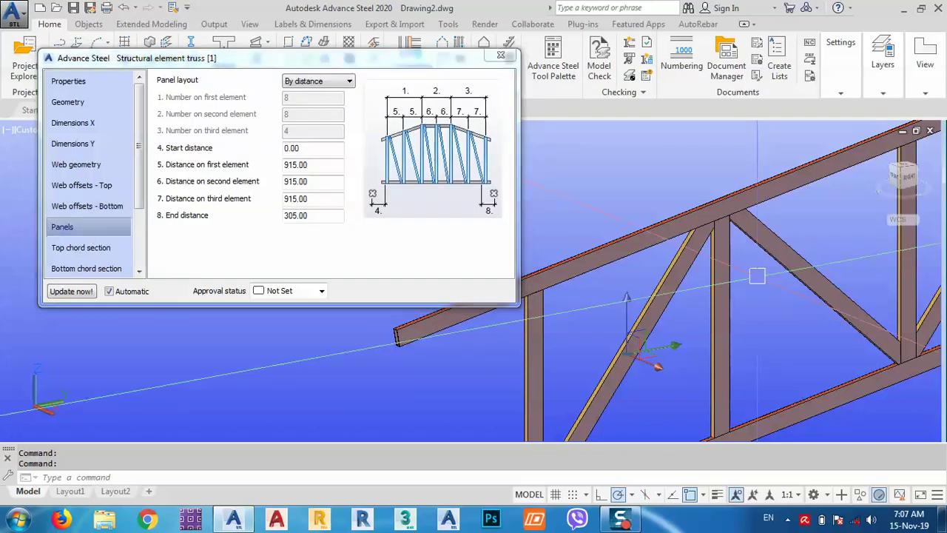
{"action": "scroll", "coordinate": [736, 255], "scroll_direction": "down", "scroll_amount": 4}
{"action": "mouse_move", "coordinate": [736, 255]}
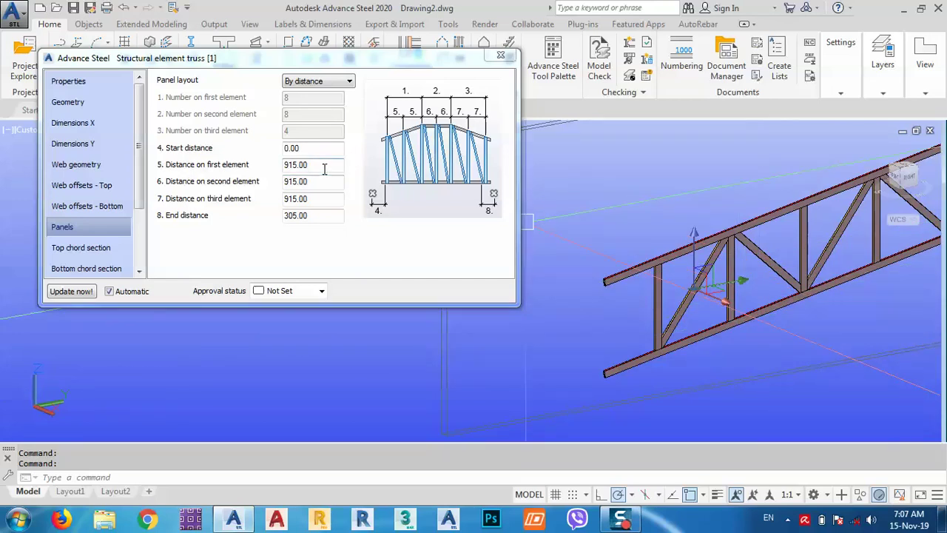
{"action": "left_click", "coordinate": [310, 81]}
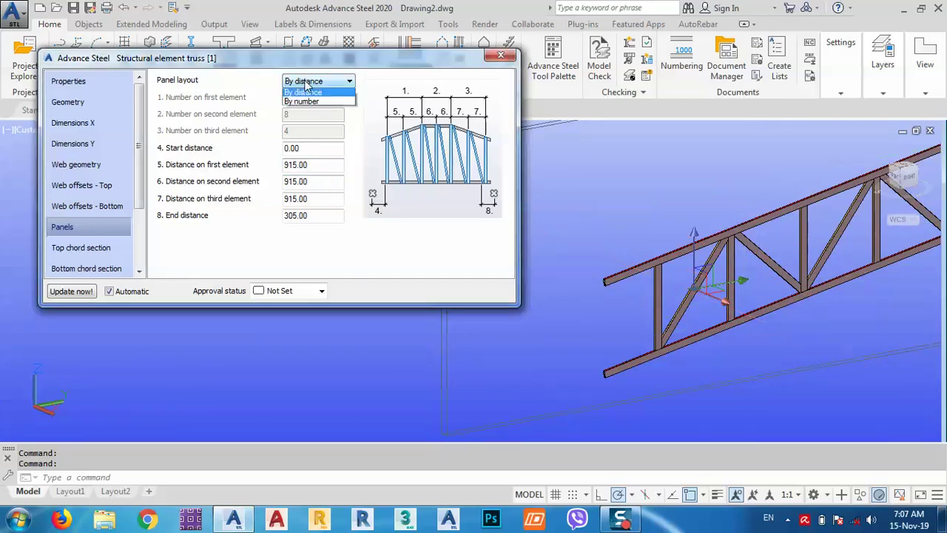
{"action": "left_click", "coordinate": [307, 104]}
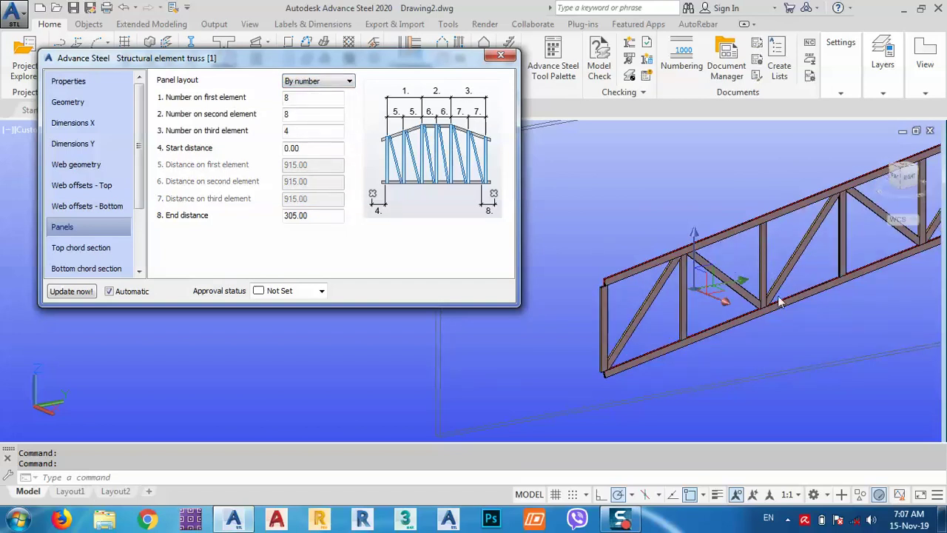
- Inspect the panels along the truss's first, second and third elements against their panel number settings
{"action": "middle_click_drag", "start_coordinate": [802, 310], "coordinate": [603, 318], "text": "shift"}
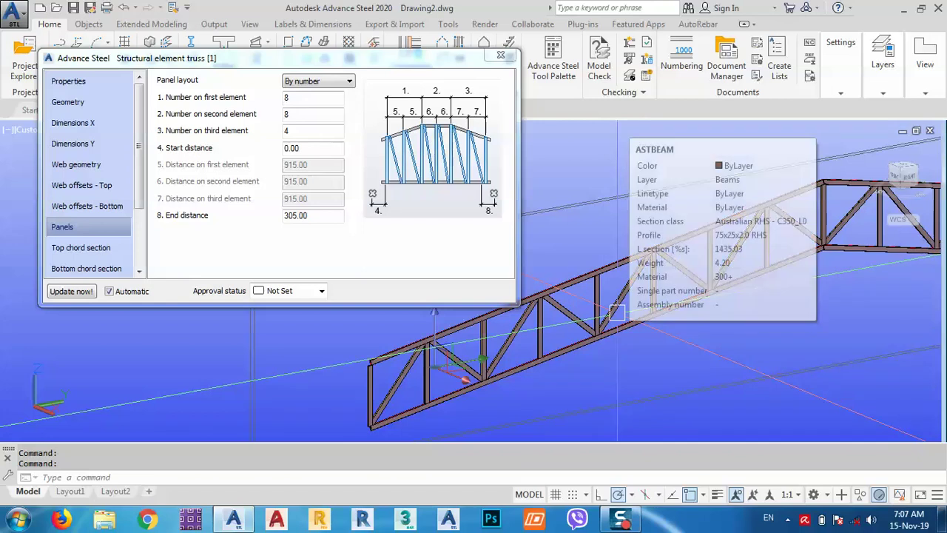
{"action": "middle_click_drag", "start_coordinate": [873, 296], "coordinate": [385, 192]}
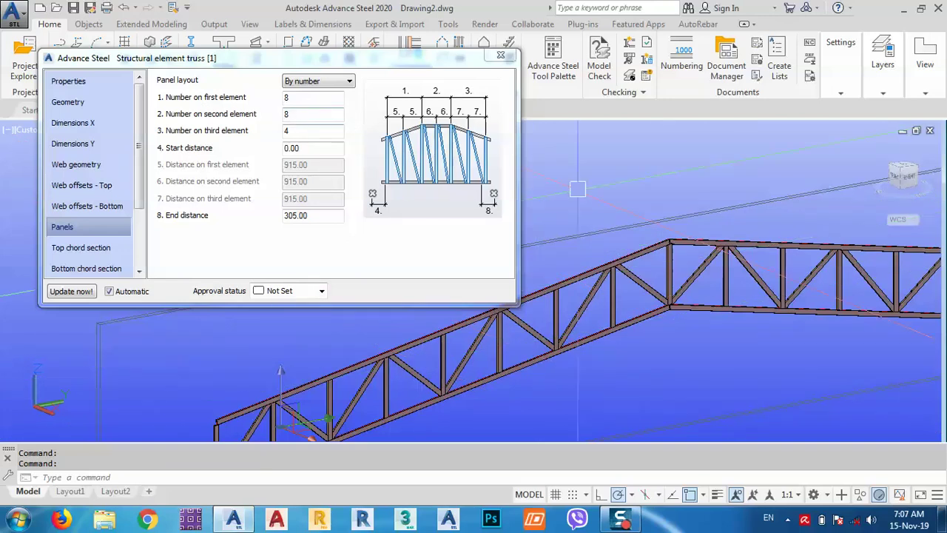
{"action": "middle_click_drag", "start_coordinate": [778, 305], "coordinate": [672, 352], "text": "shift"}
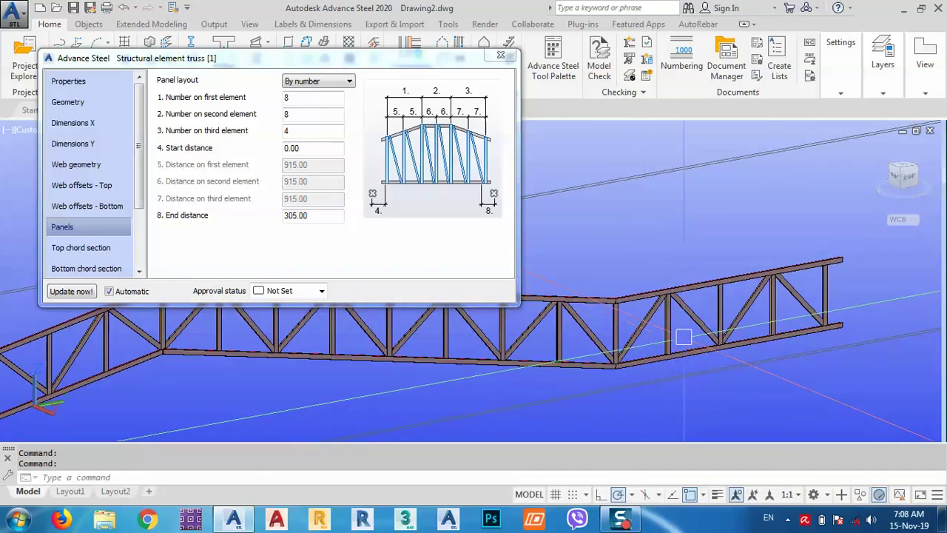
{"action": "middle_click_drag", "start_coordinate": [731, 307], "coordinate": [742, 338], "text": "shift"}
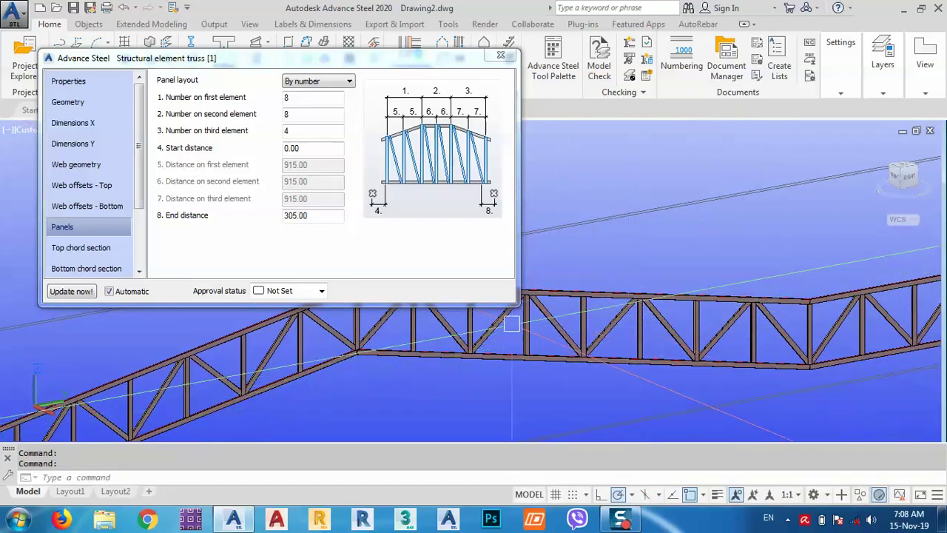
{"action": "middle_click_drag", "start_coordinate": [427, 325], "coordinate": [419, 411], "text": "shift"}
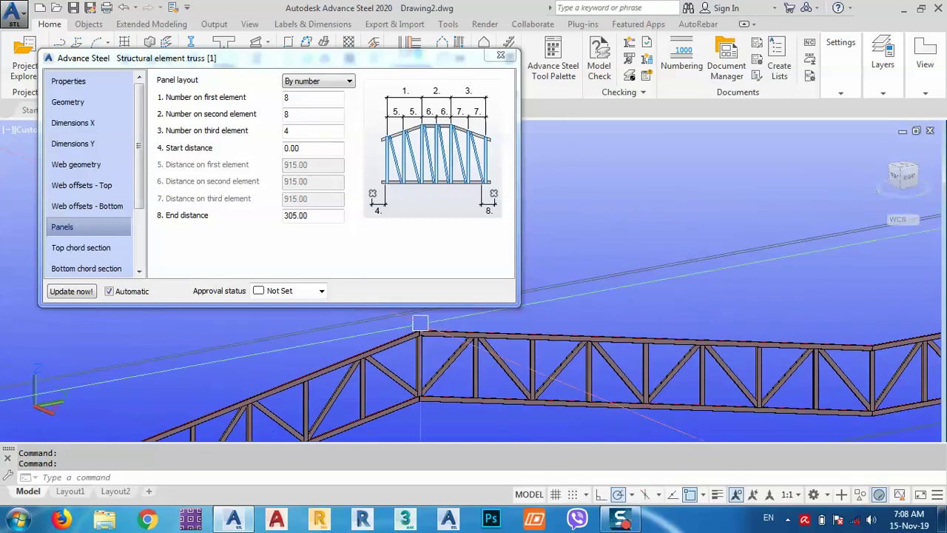
{"action": "middle_click_drag", "start_coordinate": [417, 371], "coordinate": [477, 355], "text": "shift"}
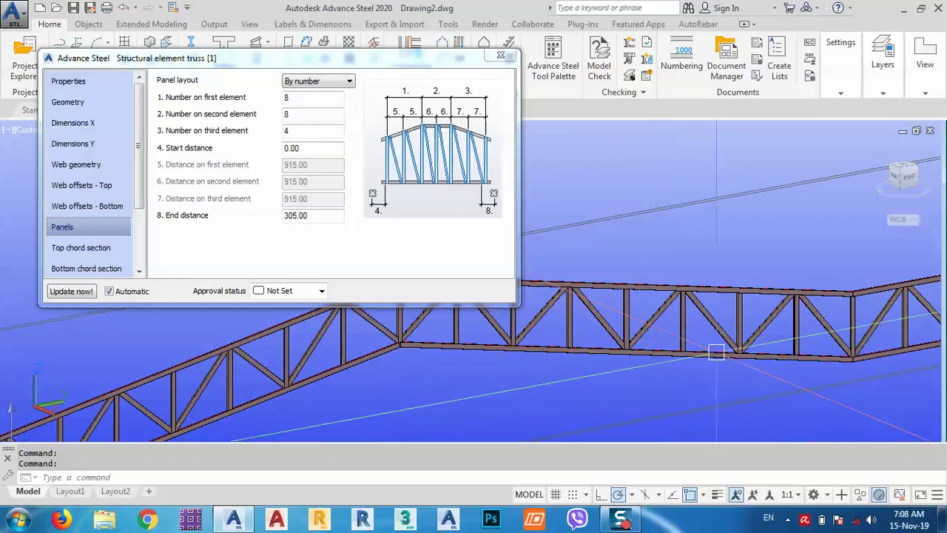
{"action": "middle_click_drag", "start_coordinate": [832, 349], "coordinate": [637, 396], "text": "shift"}
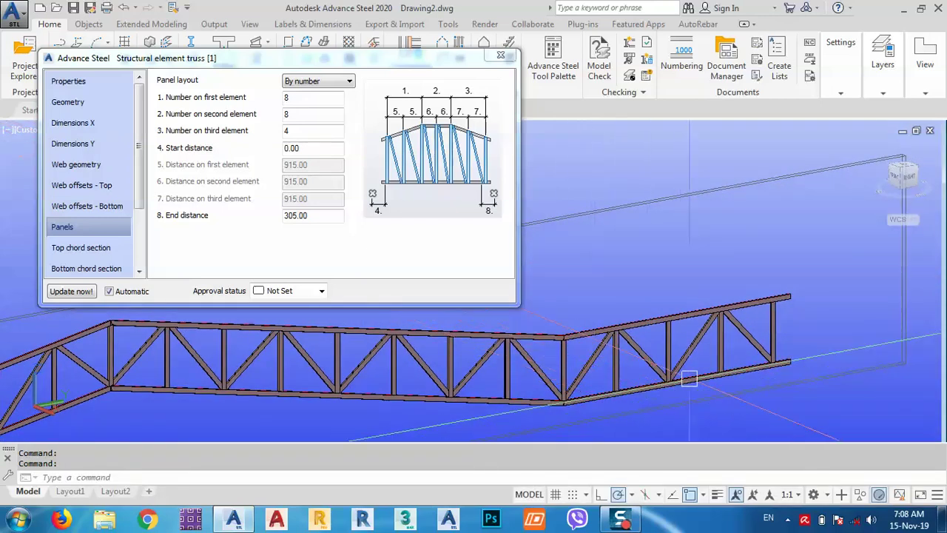
{"action": "left_click", "coordinate": [301, 131]}
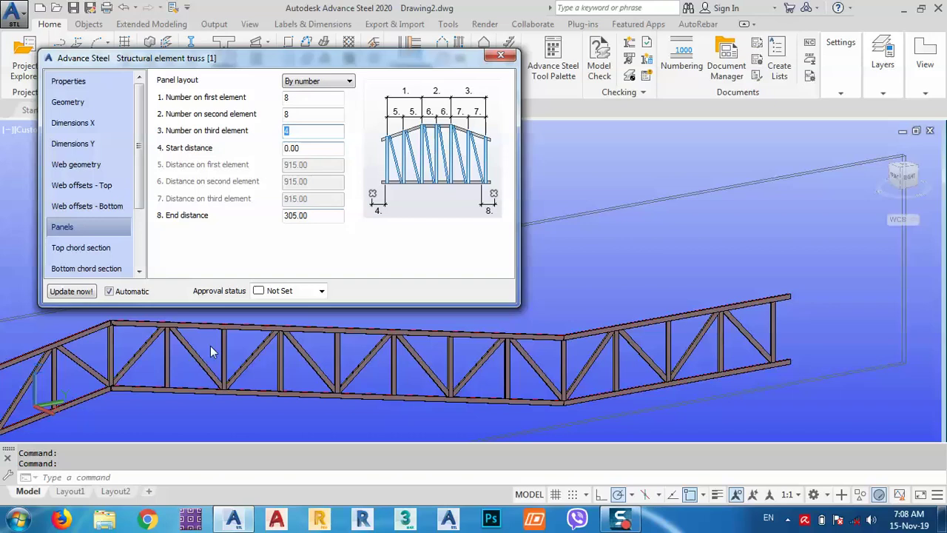
{"action": "middle_click_drag", "start_coordinate": [210, 346], "coordinate": [424, 375], "text": "shift"}
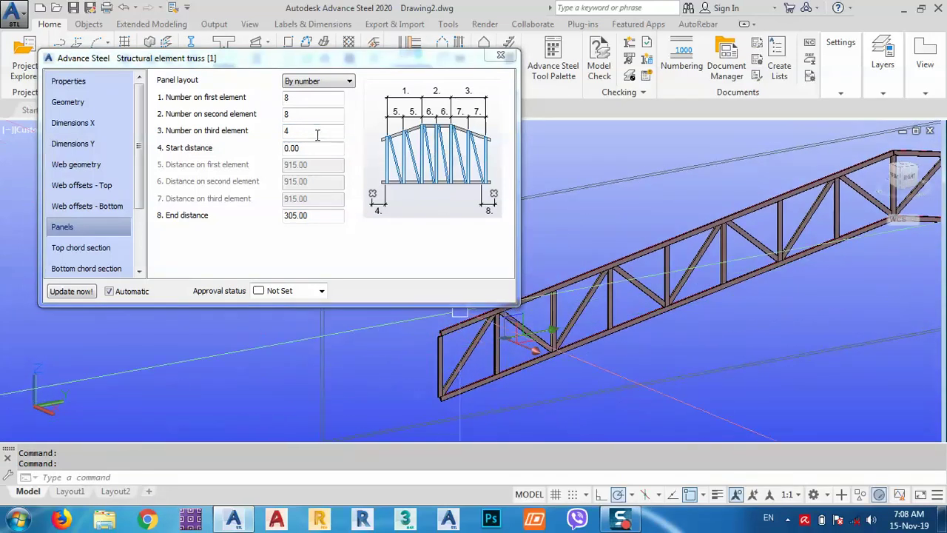
- Set the truss panels' start distance and end distance to 100 each
{"action": "double_click", "coordinate": [288, 148]}
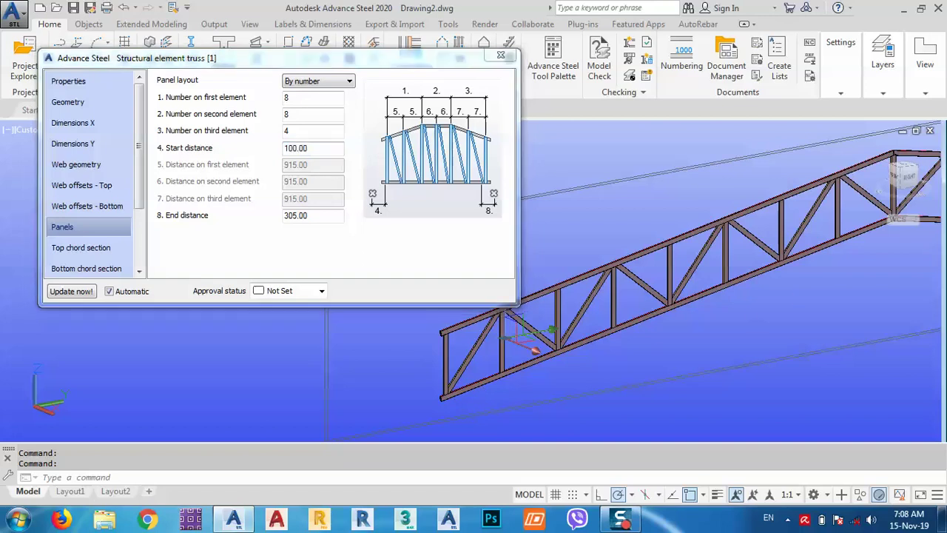
{"action": "middle_click_drag", "start_coordinate": [794, 298], "coordinate": [640, 377], "text": "shift"}
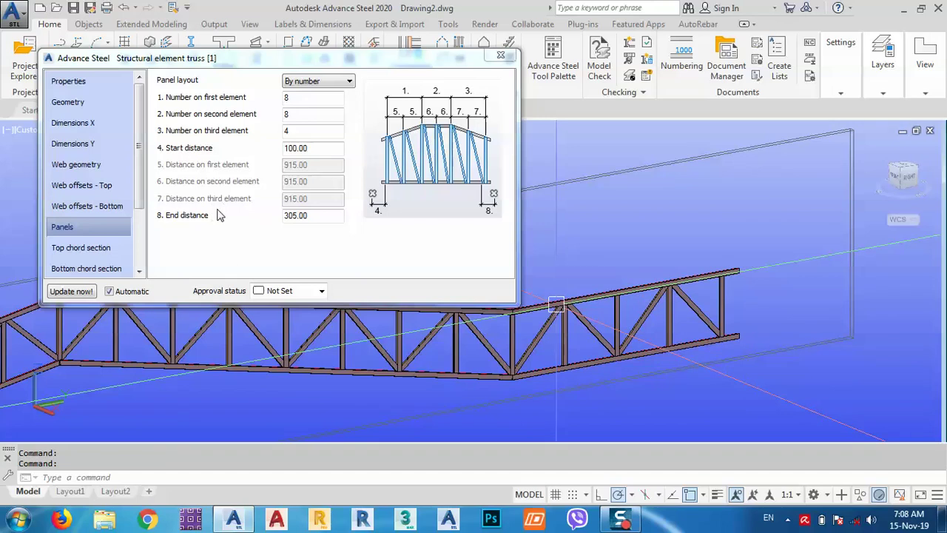
{"action": "left_click", "coordinate": [318, 219]}
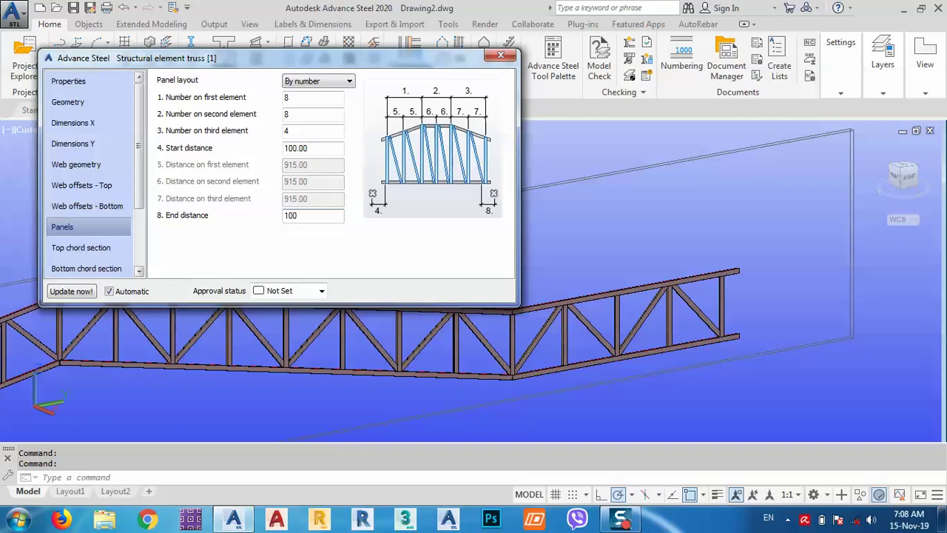
{"action": "key", "text": "Return"}
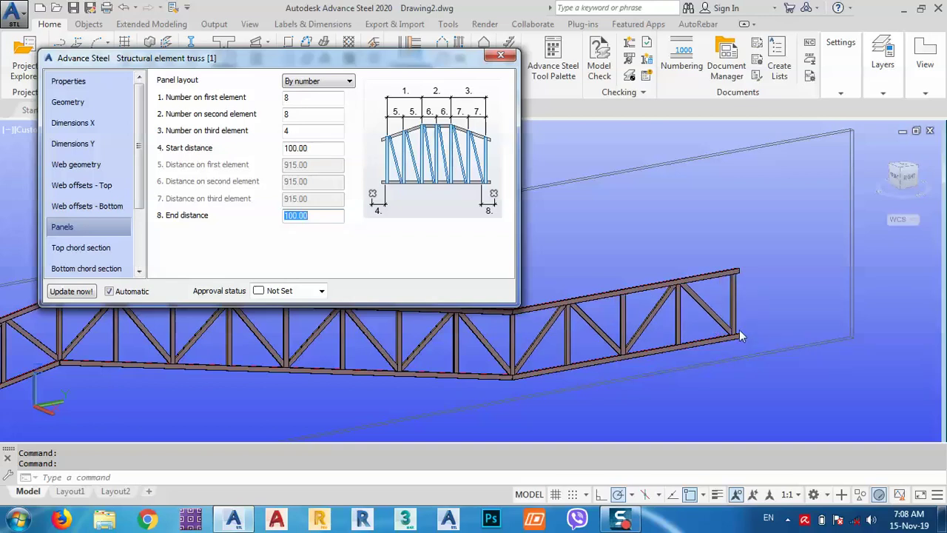
{"action": "middle_click_drag", "start_coordinate": [474, 333], "coordinate": [560, 259]}
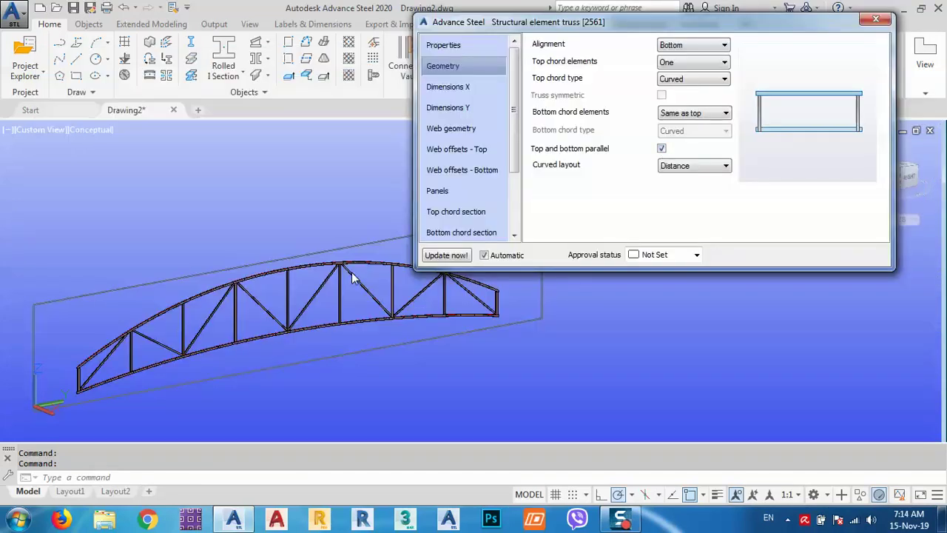
- Set the curved truss's bottom chord elements to One and its curved layout to Radius
{"action": "left_click", "coordinate": [662, 149]}
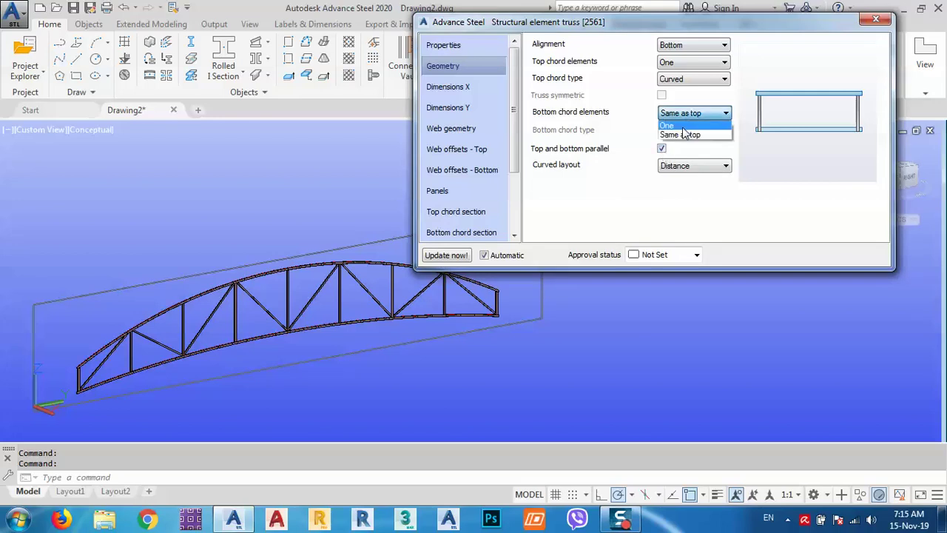
{"action": "left_click", "coordinate": [681, 122]}
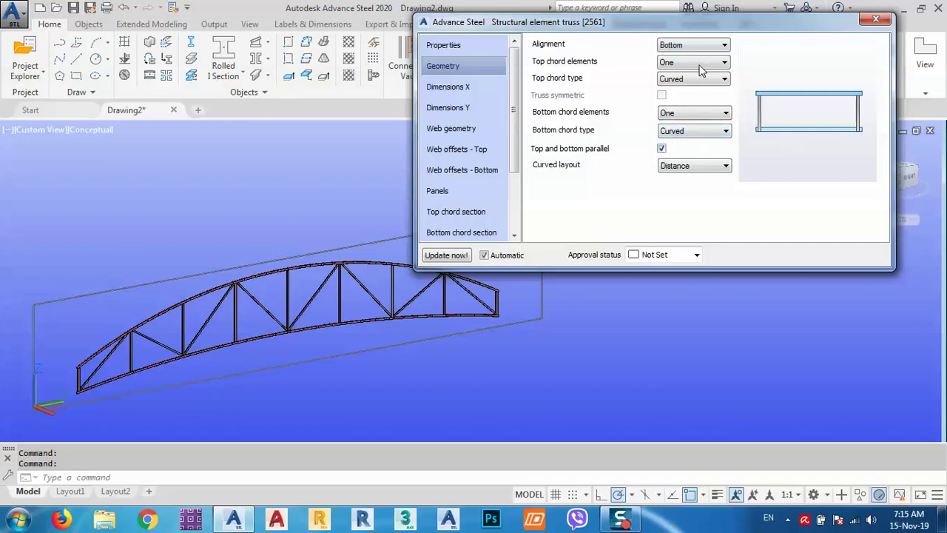
{"action": "left_click", "coordinate": [674, 168]}
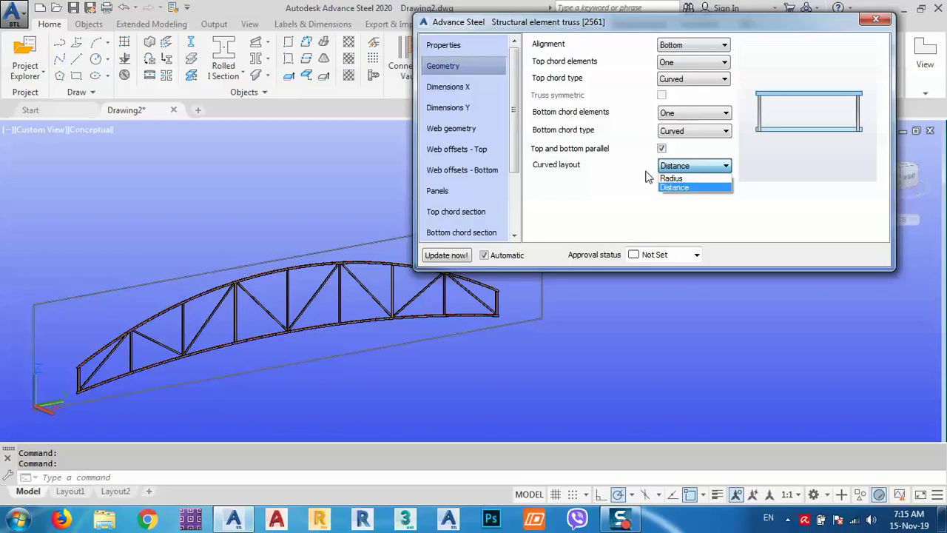
{"action": "left_click", "coordinate": [672, 178]}
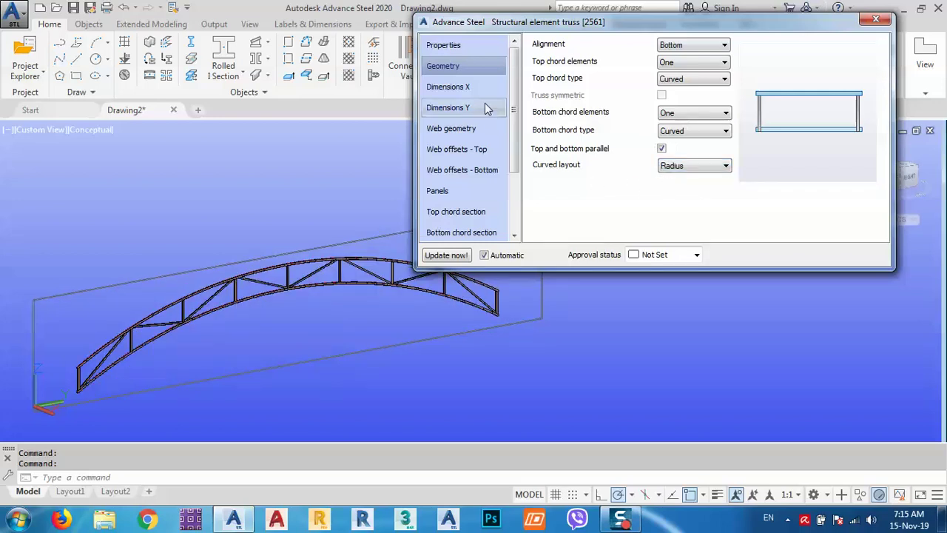
- Review the curved truss's X dimensions and its Y dimensions for the bottom apex and the top and bottom chord radii
{"action": "left_click", "coordinate": [466, 87]}
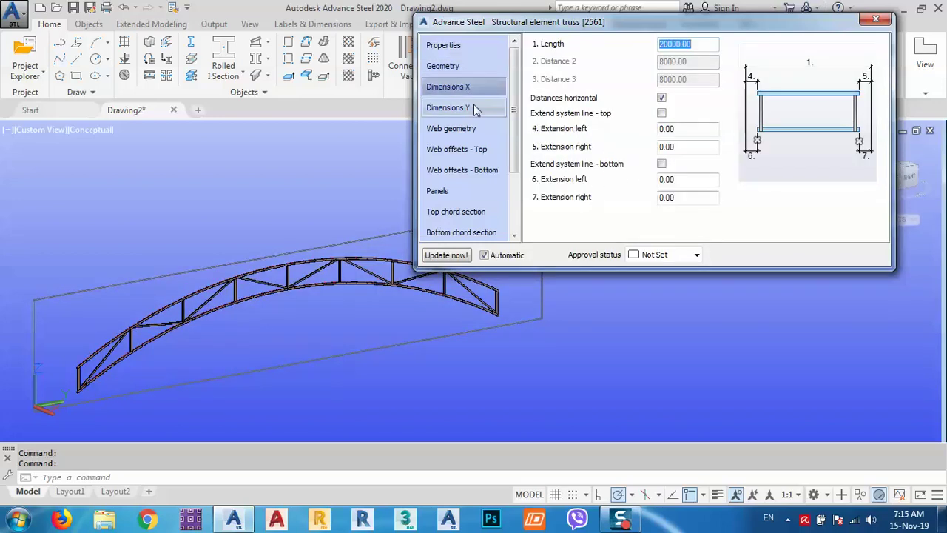
{"action": "left_click", "coordinate": [476, 108]}
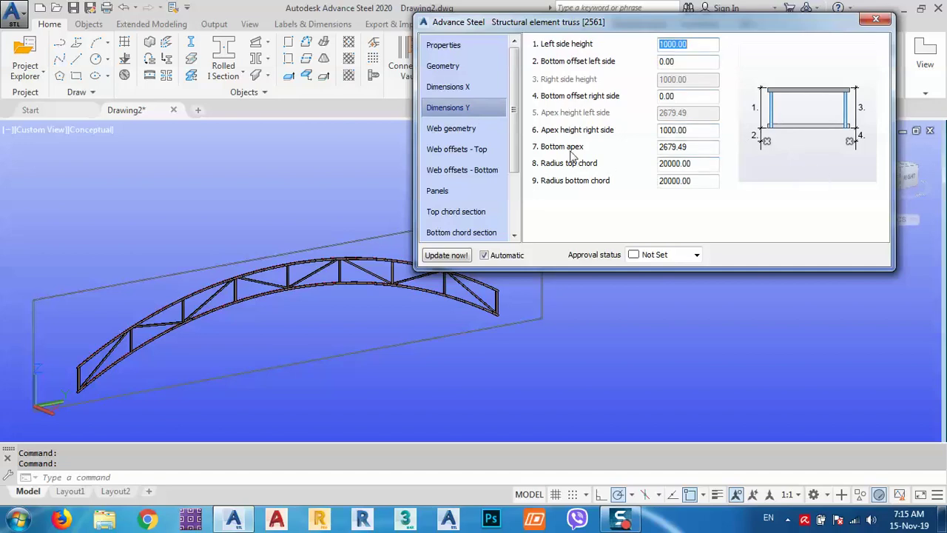
{"action": "double_click", "coordinate": [698, 146]}
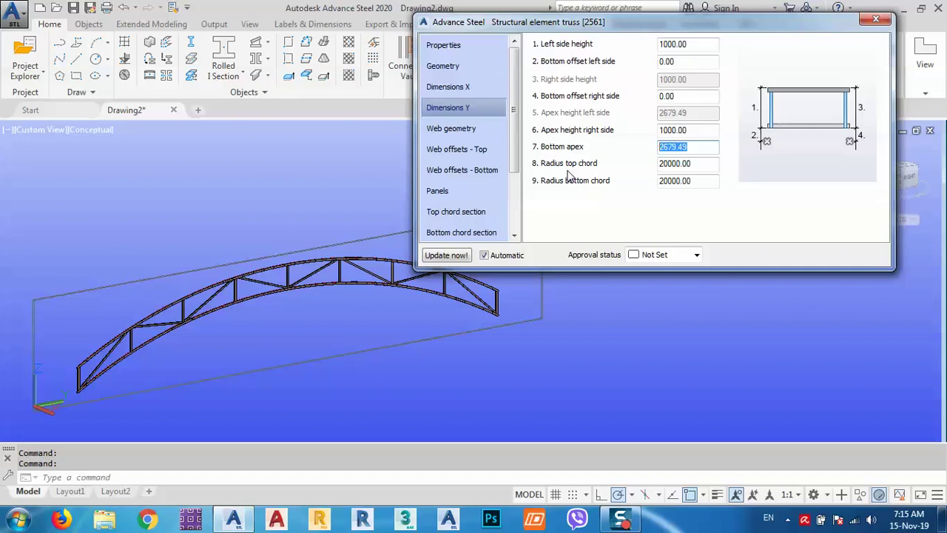
{"action": "double_click", "coordinate": [706, 164]}
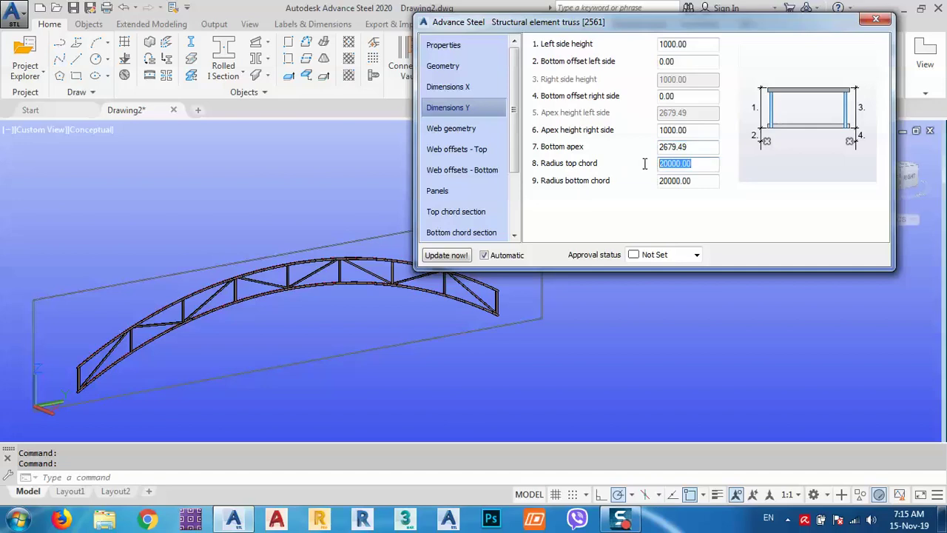
{"action": "double_click", "coordinate": [707, 182]}
- Change the curved truss's web type to Pratt and make it inverted
{"action": "left_click", "coordinate": [460, 129]}
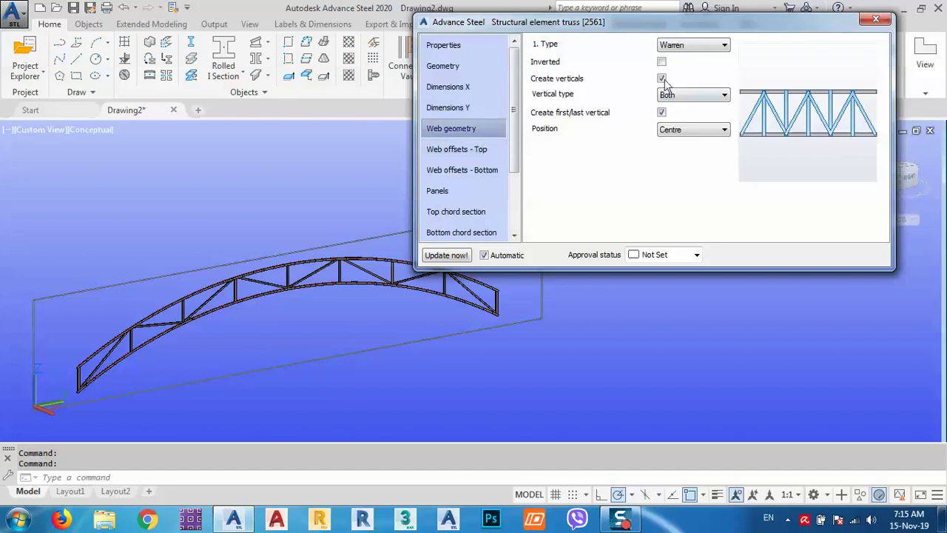
{"action": "left_click", "coordinate": [686, 45]}
{"action": "left_click", "coordinate": [667, 58]}
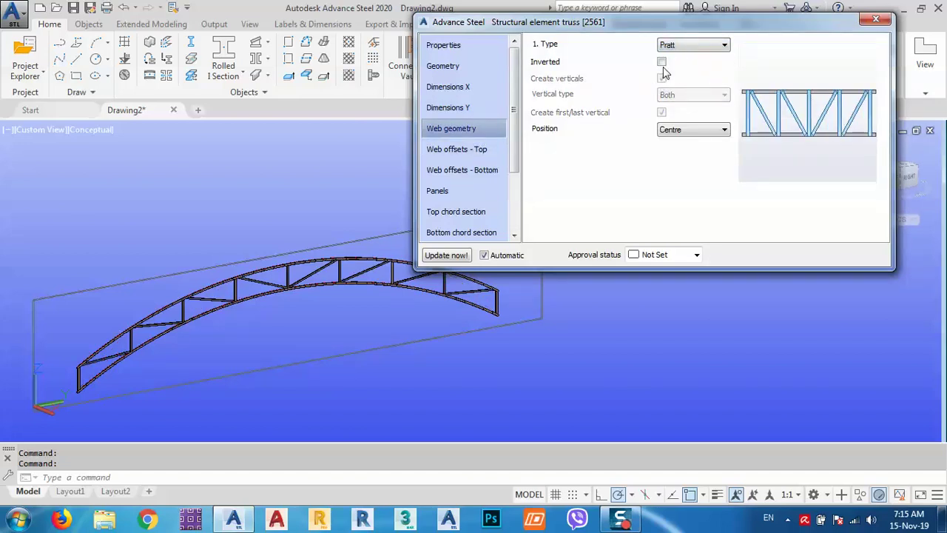
{"action": "left_click", "coordinate": [662, 63]}
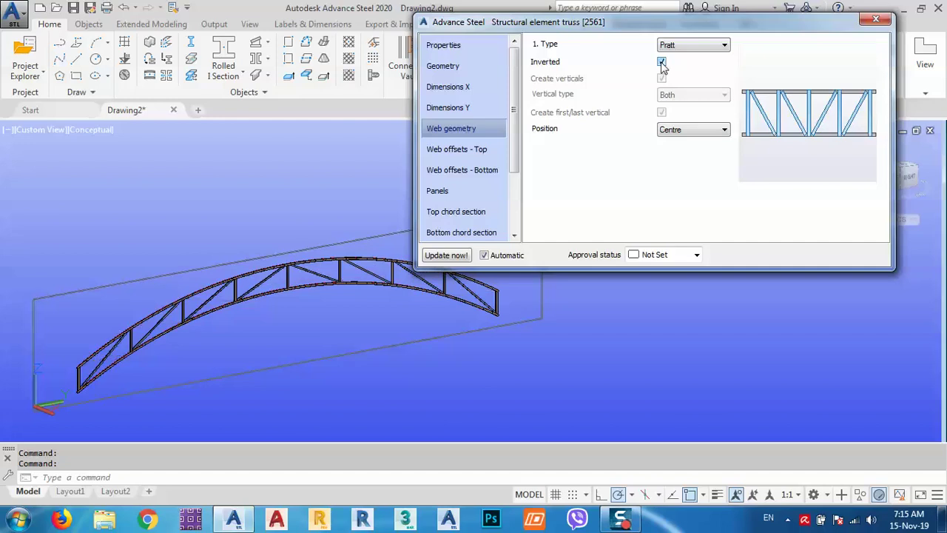
- Review the curved truss's top alignment options, its top and bottom web offsets, and its panel layout
{"action": "left_click", "coordinate": [457, 150]}
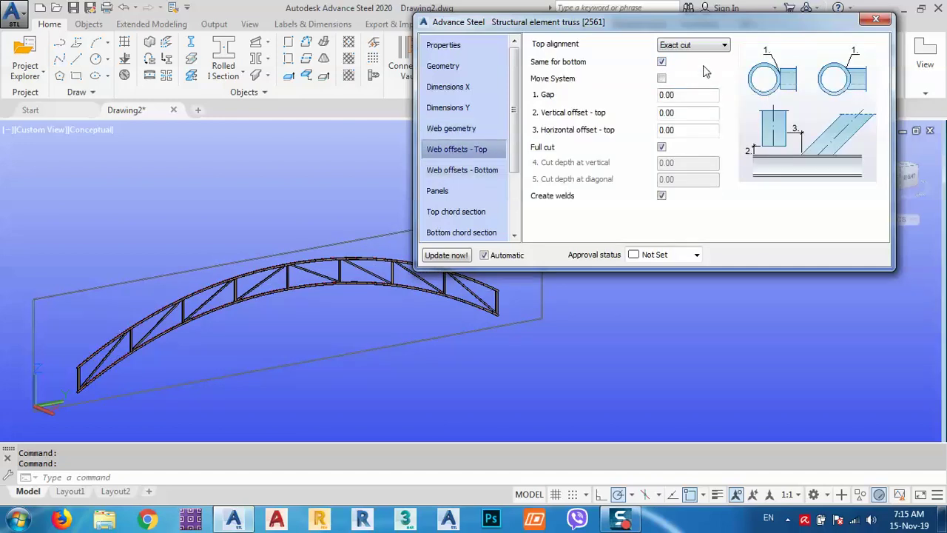
{"action": "left_click", "coordinate": [693, 45]}
{"action": "left_click", "coordinate": [684, 64]}
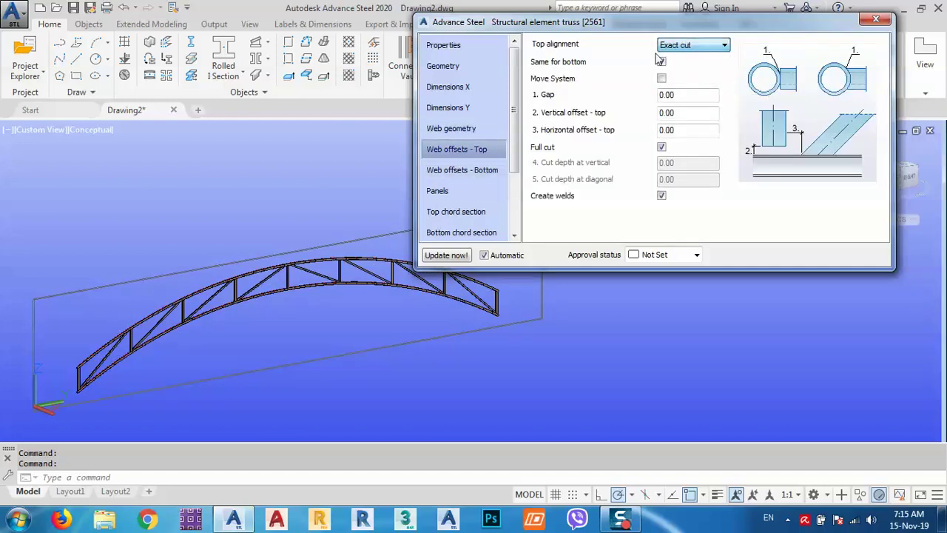
{"action": "left_click", "coordinate": [451, 170]}
{"action": "left_click", "coordinate": [447, 191]}
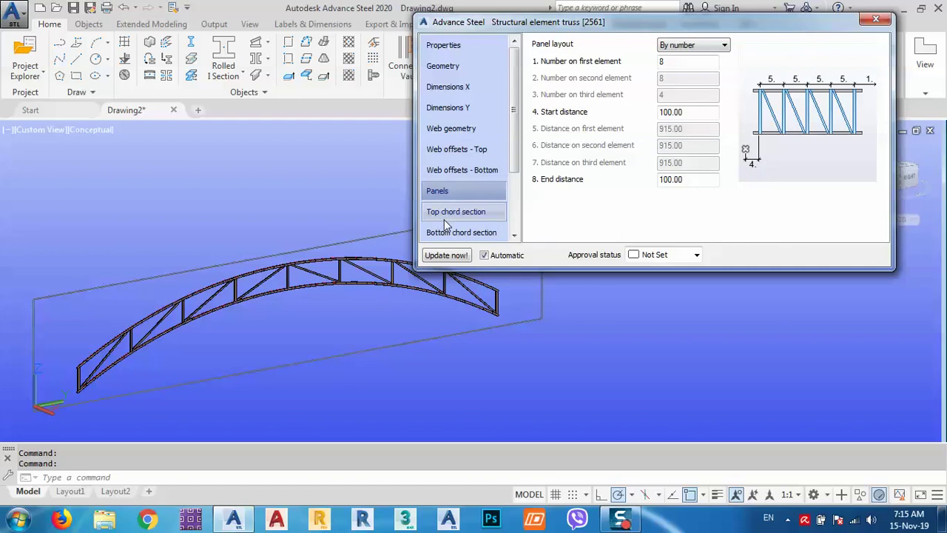
- Review the section settings for the chords, web diagonals and web verticals, and close the truss properties
{"action": "left_click", "coordinate": [448, 212]}
{"action": "left_click", "coordinate": [445, 233]}
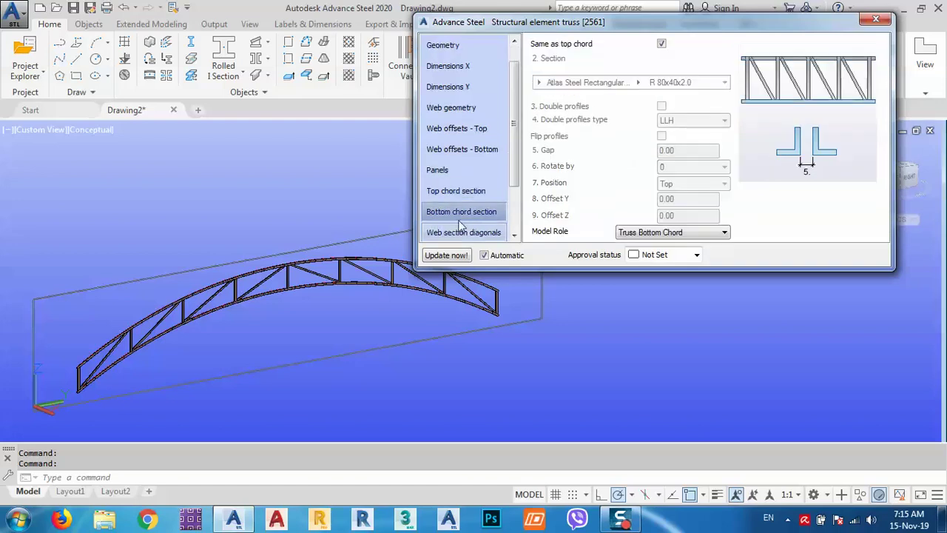
{"action": "scroll", "coordinate": [474, 170], "scroll_direction": "down", "scroll_amount": 2}
{"action": "left_click", "coordinate": [463, 169]}
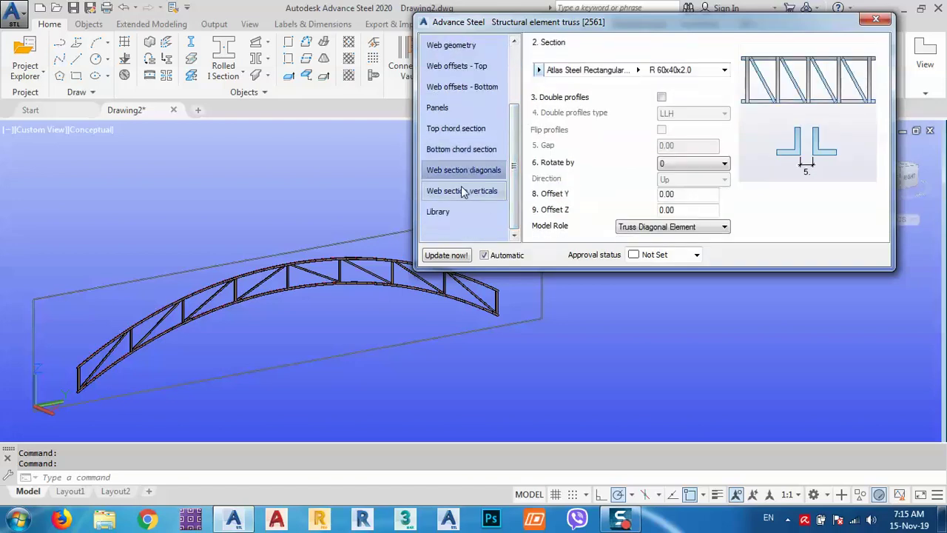
{"action": "left_click", "coordinate": [461, 191]}
{"action": "left_click", "coordinate": [875, 19]}
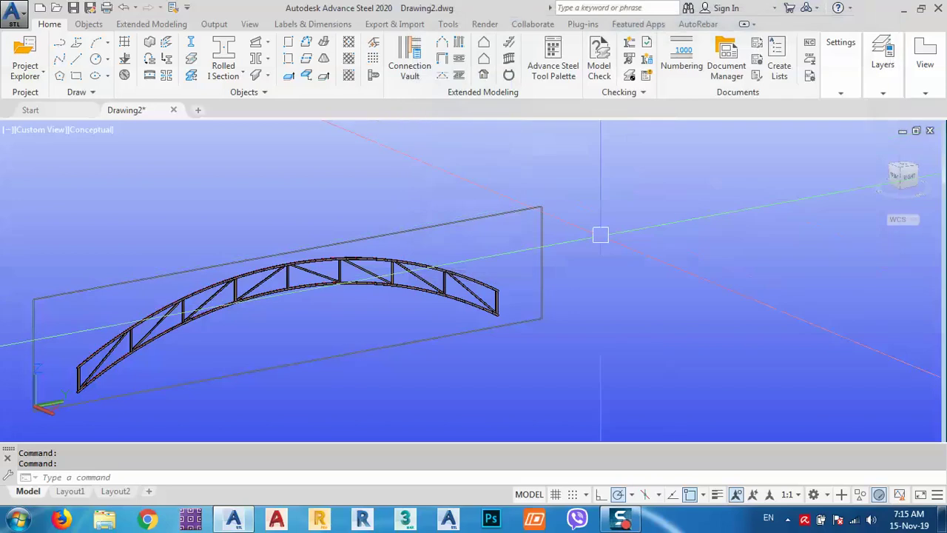
{"action": "middle_click_drag", "start_coordinate": [600, 232], "coordinate": [545, 247]}
{"action": "scroll", "coordinate": [727, 258], "scroll_direction": "down", "scroll_amount": 2}
{"action": "middle_click_drag", "start_coordinate": [727, 259], "coordinate": [454, 296]}
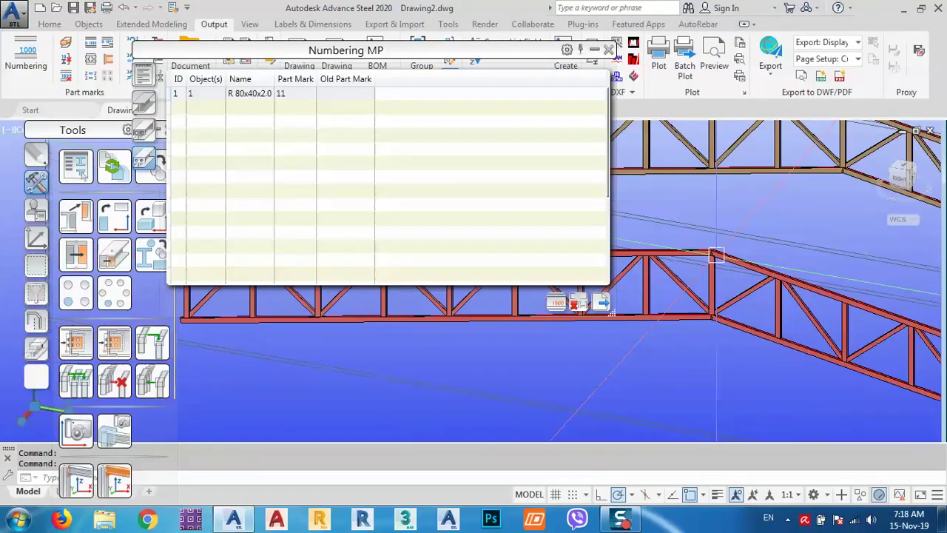
- Inspect the top chord joint at the truss's bend, above the vertical
{"action": "scroll", "coordinate": [716, 255], "scroll_direction": "up", "scroll_amount": 5}
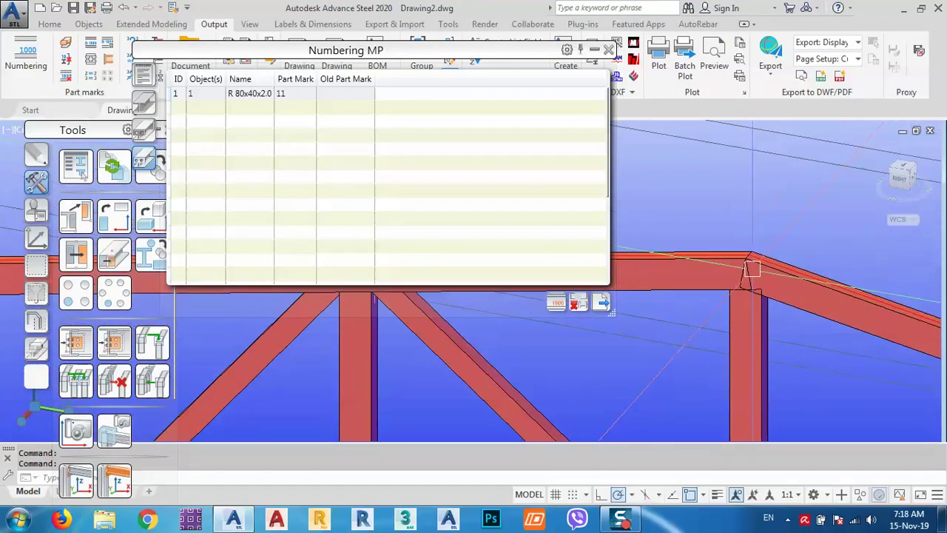
{"action": "scroll", "coordinate": [751, 268], "scroll_direction": "down", "scroll_amount": 3}
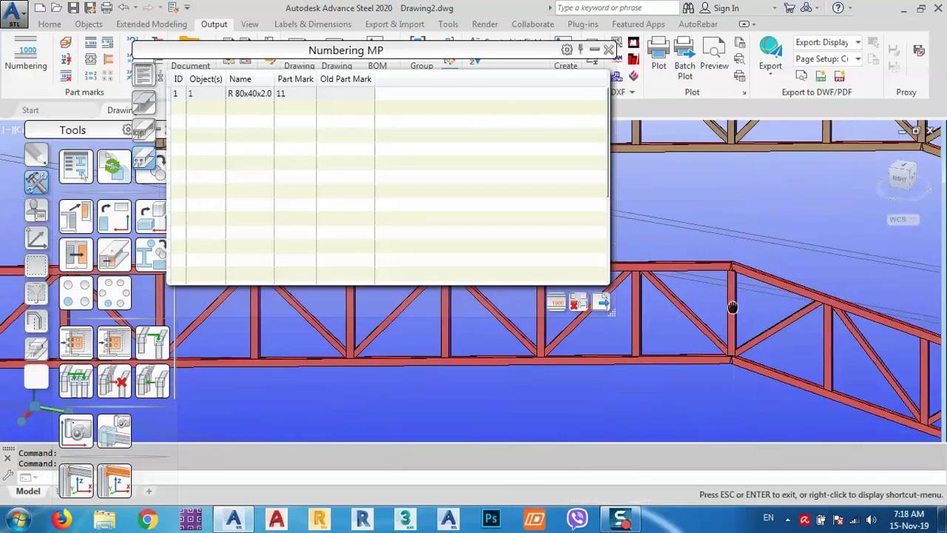
{"action": "scroll", "coordinate": [729, 272], "scroll_direction": "up", "scroll_amount": 4}
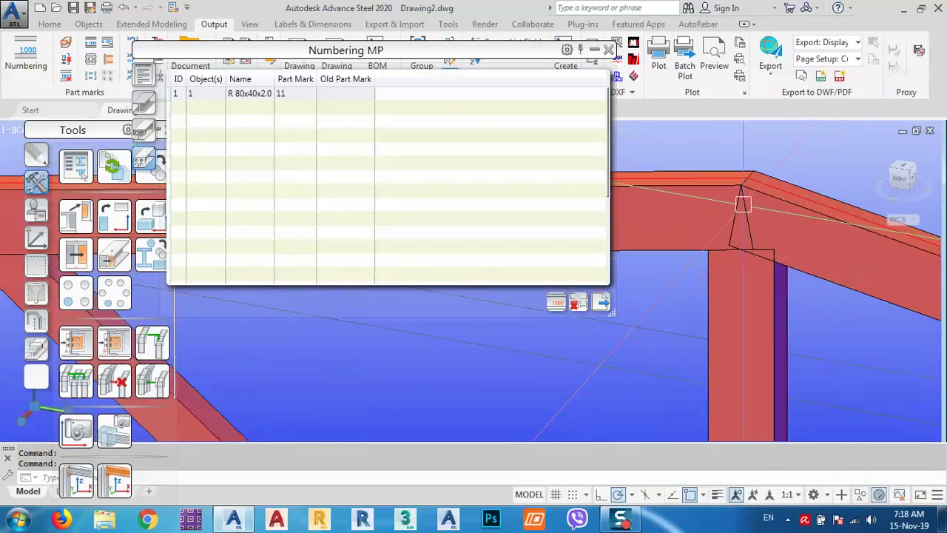
- Close the numbering results list and switch the viewport's visual style to 2D Wireframe
{"action": "scroll", "coordinate": [745, 205], "scroll_direction": "up", "scroll_amount": 3}
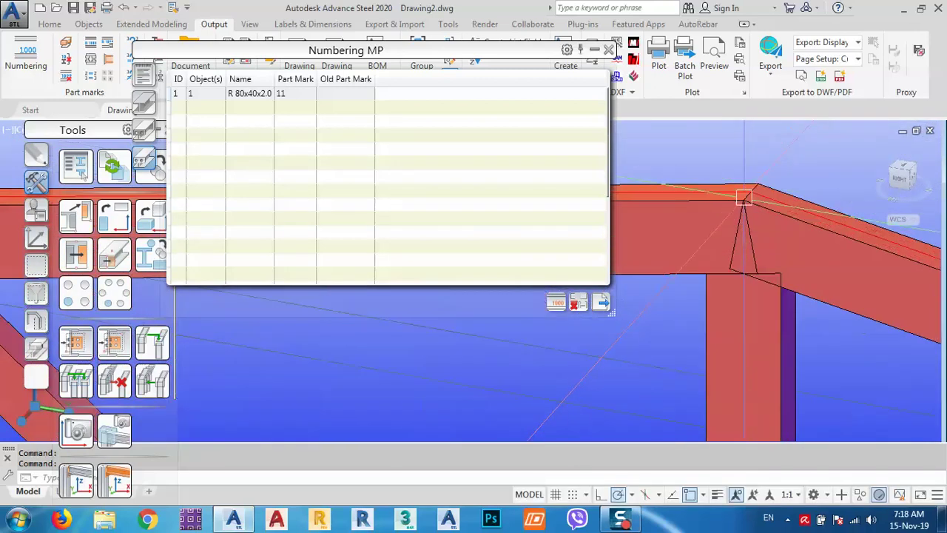
{"action": "left_click", "coordinate": [608, 49]}
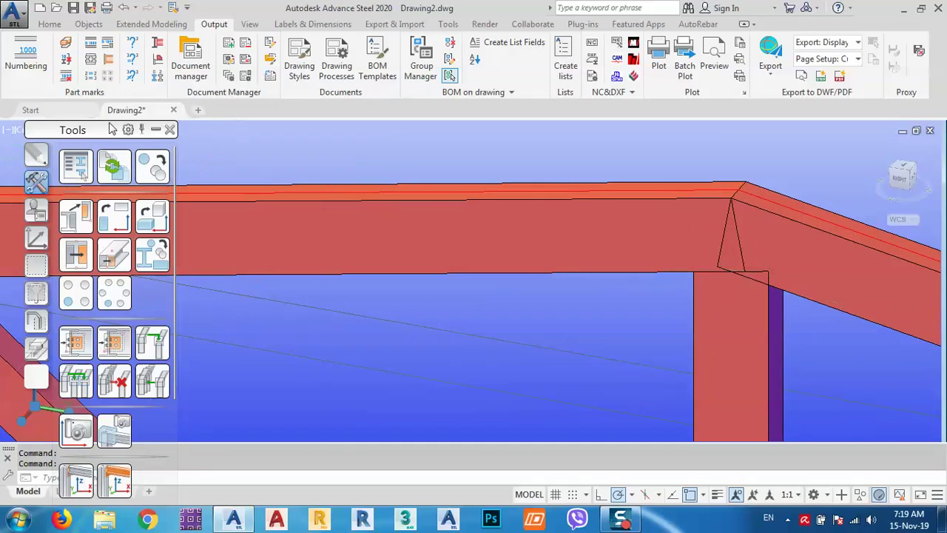
{"action": "left_click", "coordinate": [83, 113]}
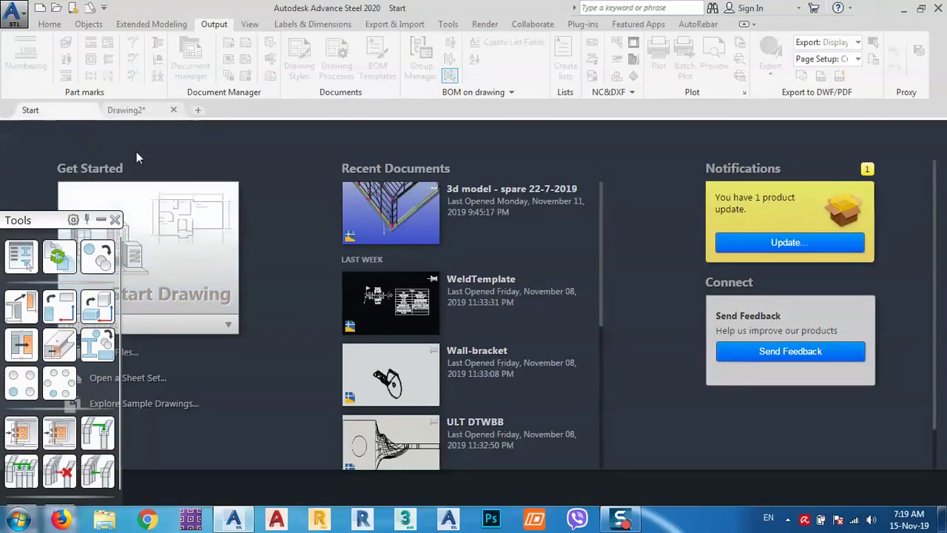
{"action": "left_click", "coordinate": [134, 111]}
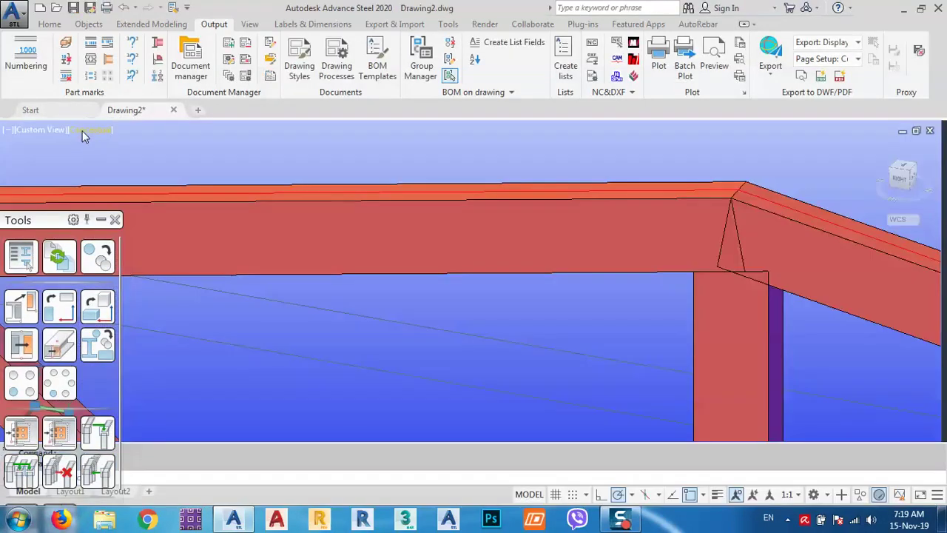
{"action": "left_click", "coordinate": [84, 130]}
{"action": "left_click", "coordinate": [110, 165]}
- Examine the front bent truss's chord joints at its bends and its overall web layout in wireframe
{"action": "scroll", "coordinate": [637, 267], "scroll_direction": "up", "scroll_amount": 5}
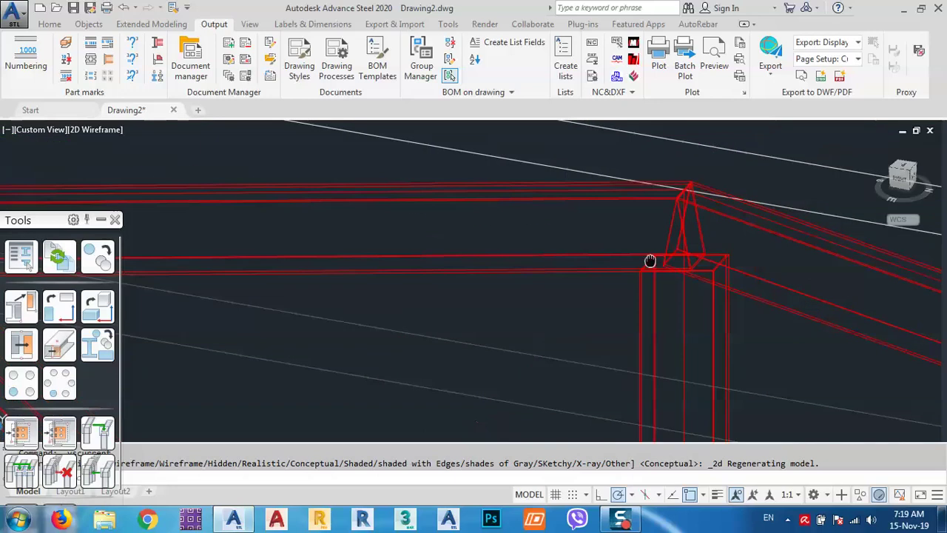
{"action": "scroll", "coordinate": [627, 370], "scroll_direction": "up", "scroll_amount": 3}
{"action": "scroll", "coordinate": [658, 377], "scroll_direction": "down", "scroll_amount": 5}
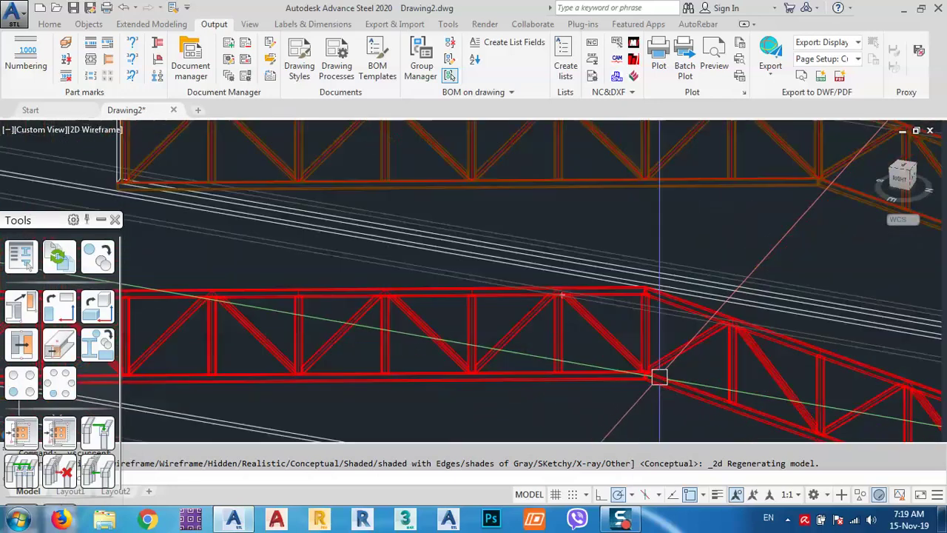
{"action": "scroll", "coordinate": [562, 289], "scroll_direction": "up", "scroll_amount": 2}
{"action": "scroll", "coordinate": [562, 289], "scroll_direction": "down", "scroll_amount": 4}
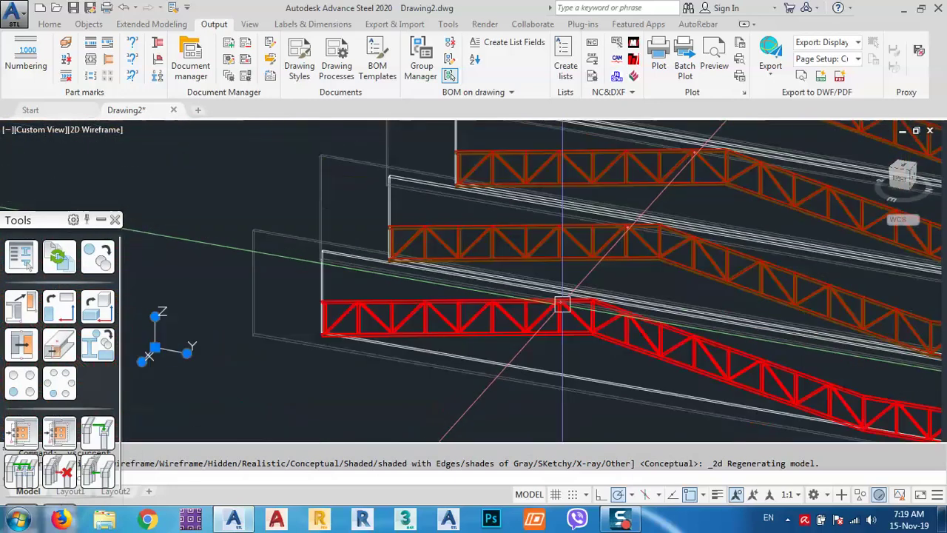
{"action": "middle_click_drag", "start_coordinate": [639, 363], "coordinate": [473, 302]}
{"action": "scroll", "coordinate": [687, 338], "scroll_direction": "up", "scroll_amount": 5}
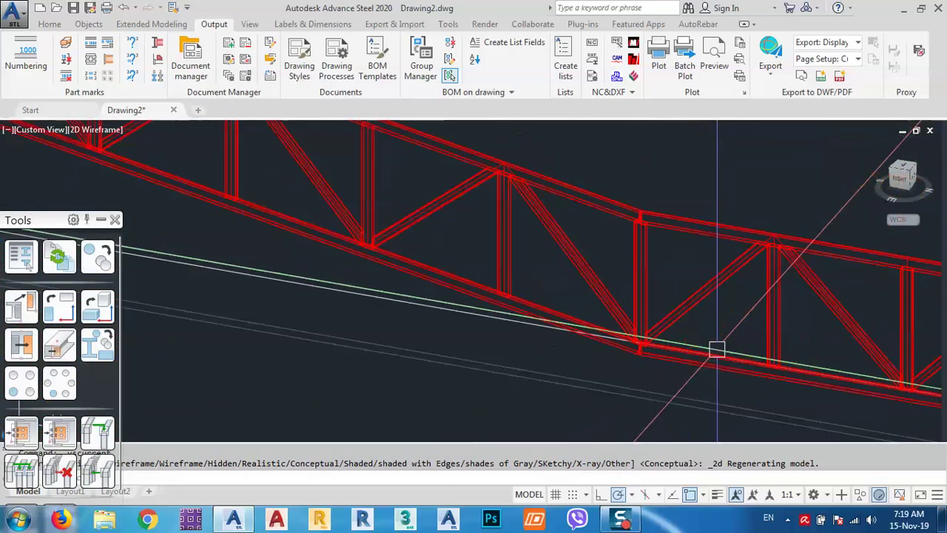
{"action": "scroll", "coordinate": [687, 370], "scroll_direction": "down", "scroll_amount": 5}
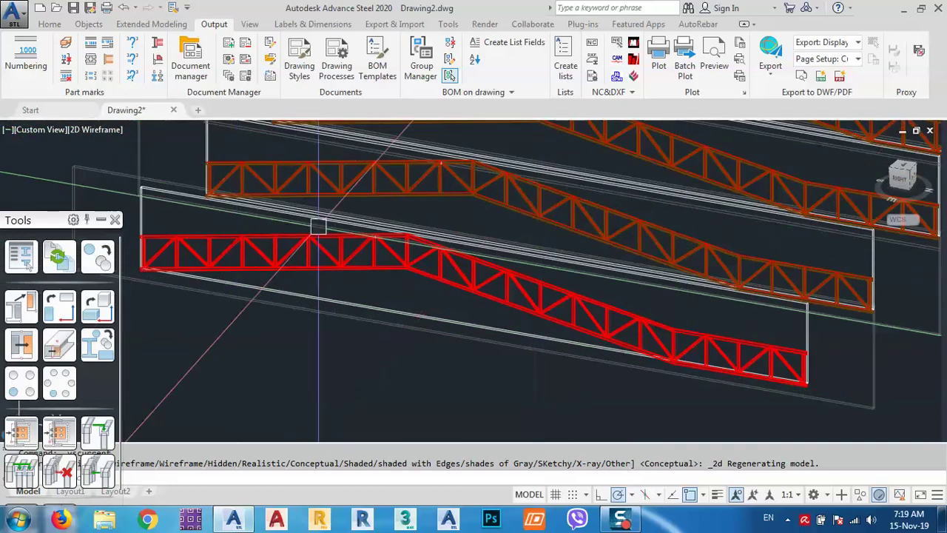
{"action": "middle_click_drag", "start_coordinate": [340, 273], "coordinate": [423, 303]}
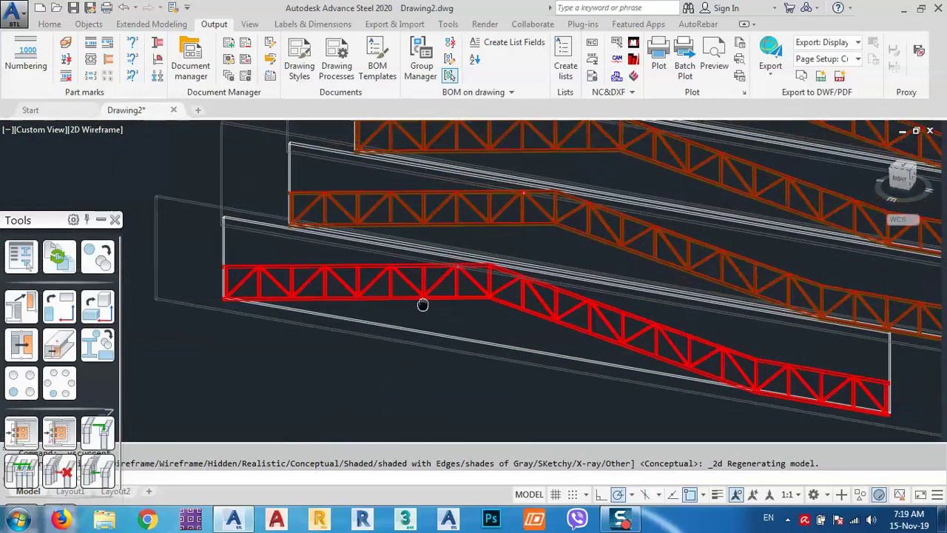
- Open the front bent truss's properties and review its X and Y dimensions, web geometry and top web offsets
{"action": "key", "text": "Escape"}
{"action": "double_click", "coordinate": [361, 338]}
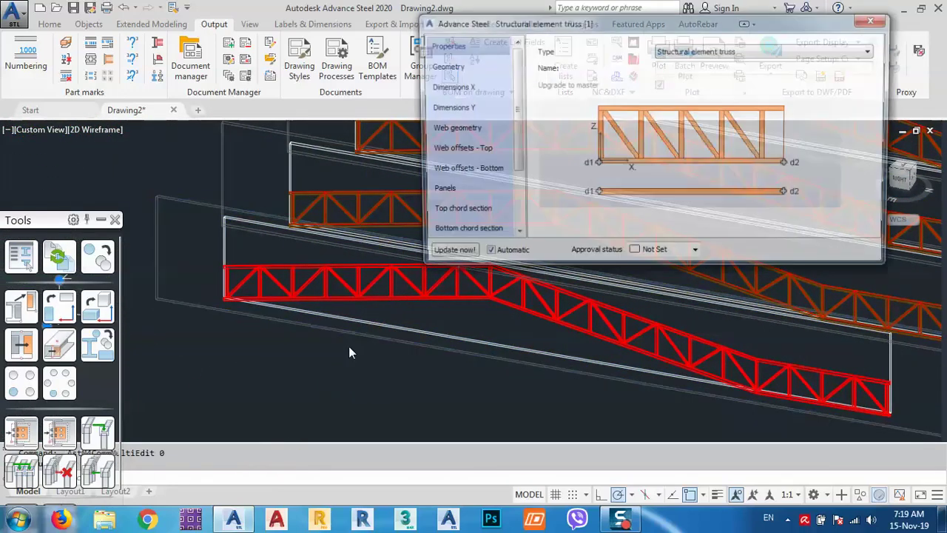
{"action": "left_click", "coordinate": [458, 88]}
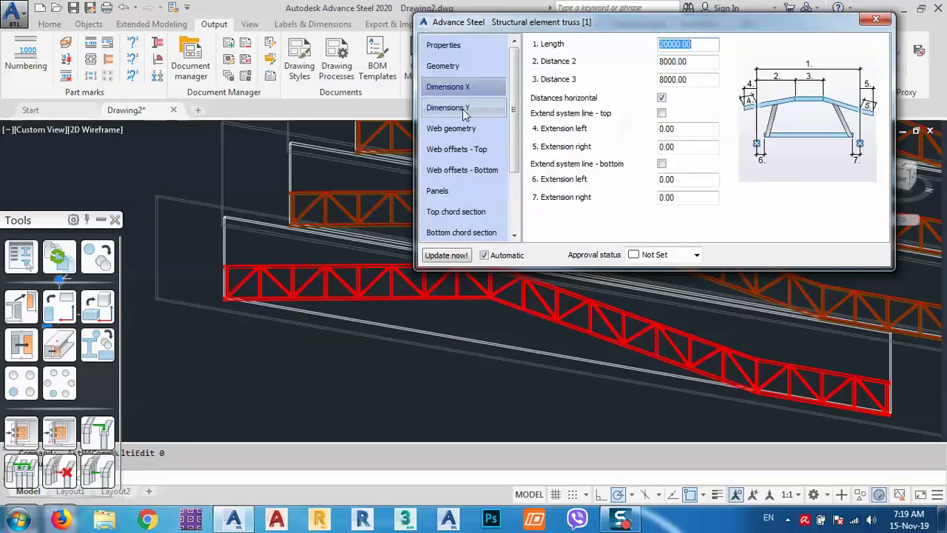
{"action": "left_click", "coordinate": [460, 108]}
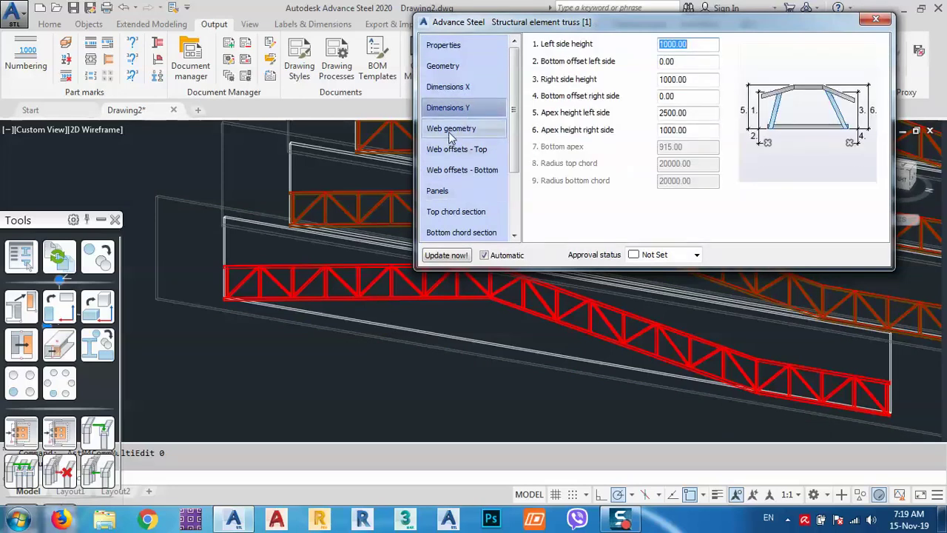
{"action": "left_click", "coordinate": [449, 130]}
{"action": "left_click", "coordinate": [448, 150]}
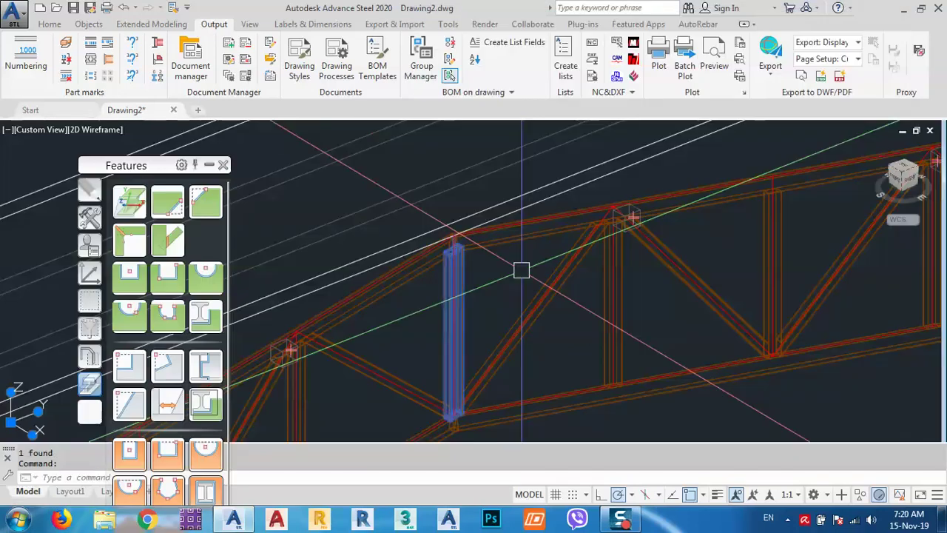
- Copy the whole curved truss with the Transform elements tool, making 5 copies at a distance of -5000 in X
{"action": "key", "text": "Escape"}
{"action": "scroll", "coordinate": [521, 272], "scroll_direction": "down", "scroll_amount": 5}
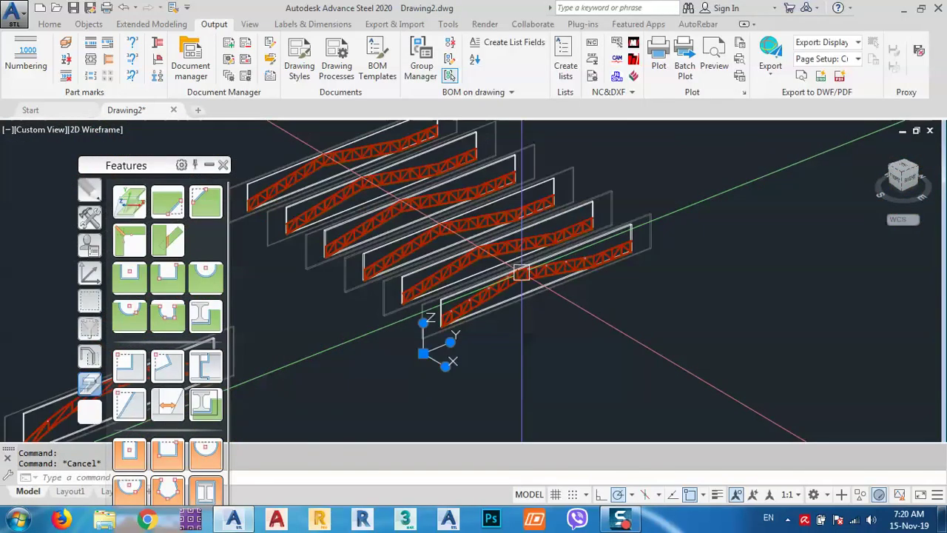
{"action": "middle_click_drag", "start_coordinate": [522, 272], "coordinate": [708, 296]}
{"action": "middle_click_drag", "start_coordinate": [486, 270], "coordinate": [714, 356]}
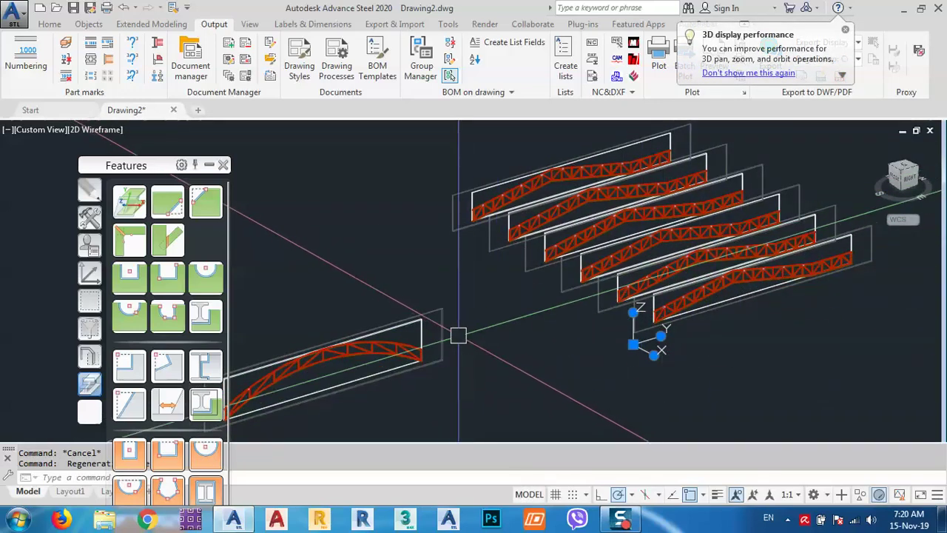
{"action": "scroll", "coordinate": [483, 299], "scroll_direction": "down", "scroll_amount": 4}
{"action": "left_click", "coordinate": [482, 293]}
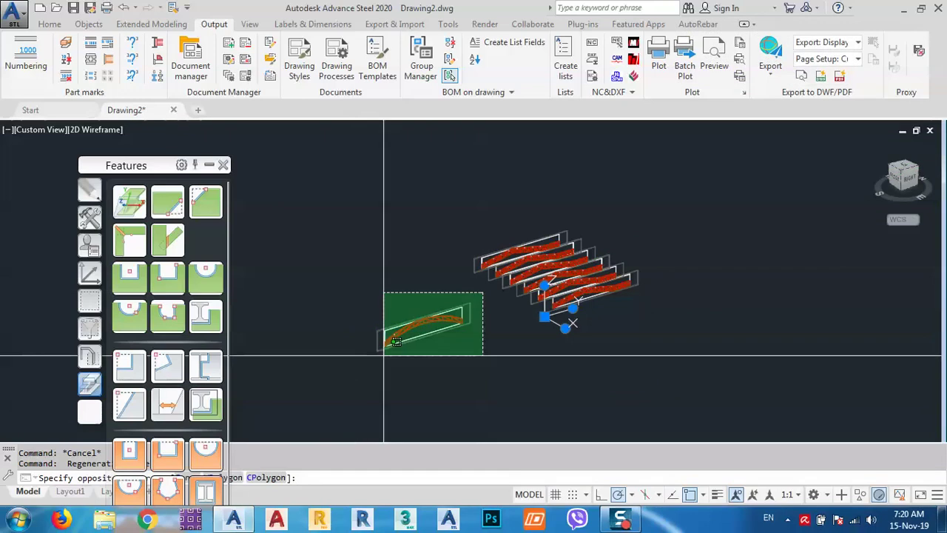
{"action": "left_click", "coordinate": [342, 380]}
{"action": "left_click", "coordinate": [89, 219]}
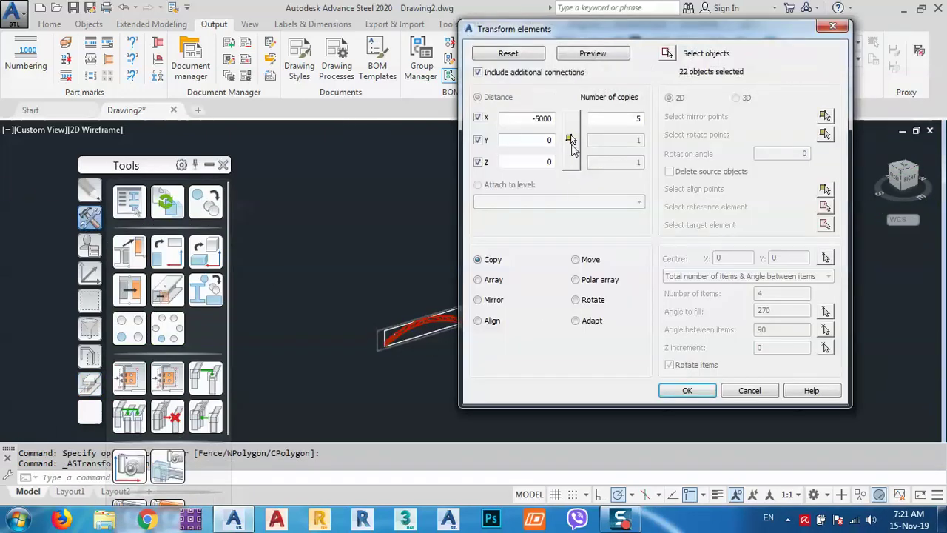
{"action": "left_click", "coordinate": [578, 64]}
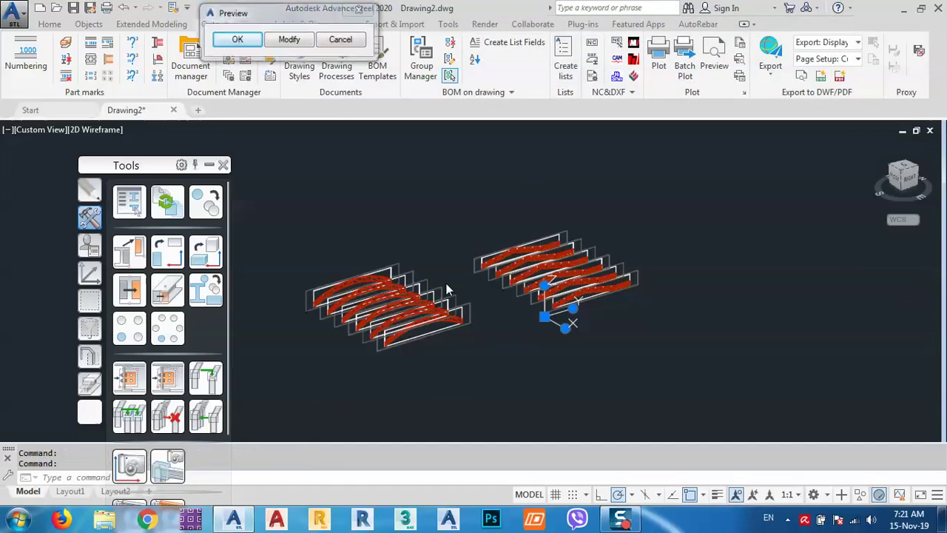
{"action": "left_click", "coordinate": [237, 39]}
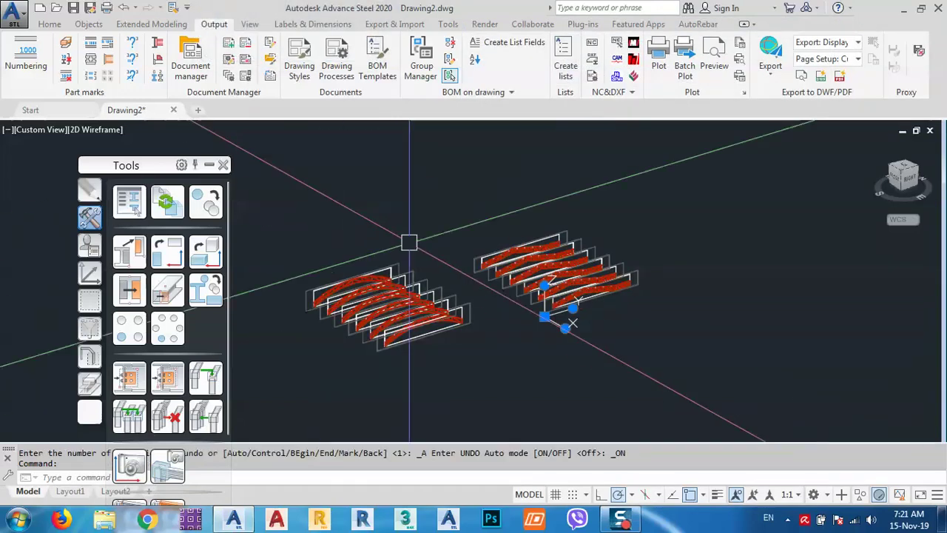
- Set the viewport's visual style to Conceptual with both truss groups in view
{"action": "middle_click_drag", "start_coordinate": [456, 303], "coordinate": [575, 350], "text": "shift"}
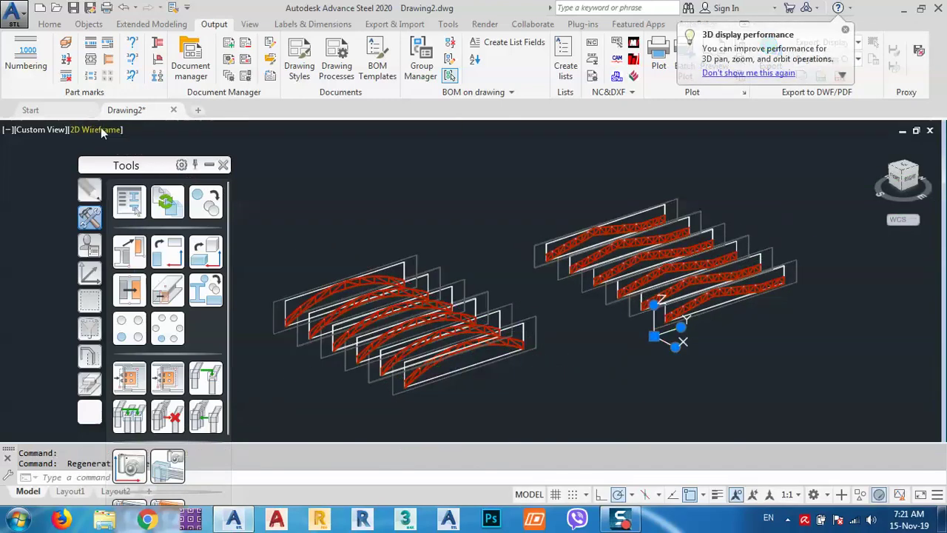
{"action": "left_click", "coordinate": [101, 130]}
{"action": "left_click", "coordinate": [147, 180]}
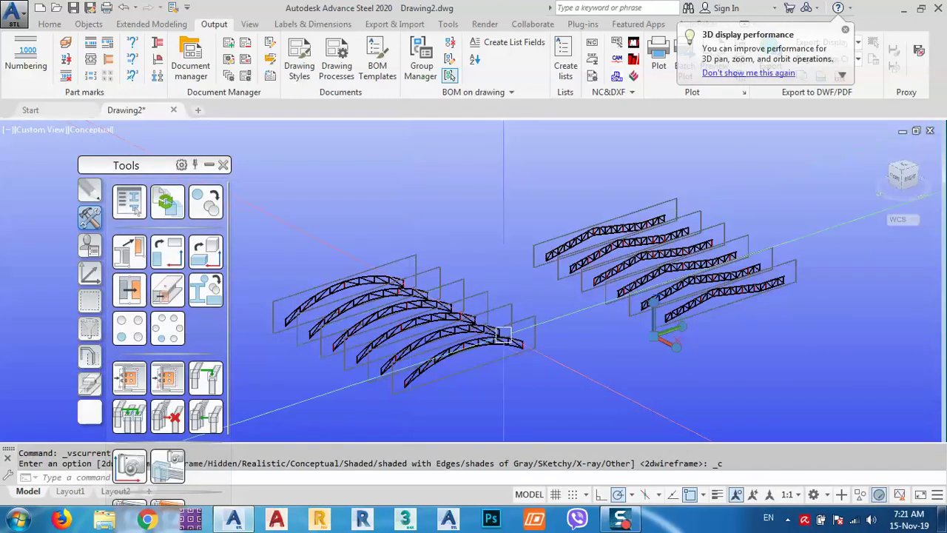
- Move all six curved trusses together along the Y axis toward the bent truss group
{"action": "mouse_move", "coordinate": [473, 348]}
{"action": "middle_mouse_down", "text": "shift"}
{"action": "mouse_move", "coordinate": [513, 353]}
{"action": "mouse_move", "coordinate": [550, 340]}
{"action": "mouse_move", "coordinate": [444, 303]}
{"action": "middle_mouse_up", "text": "shift"}
{"action": "left_click", "coordinate": [272, 165]}
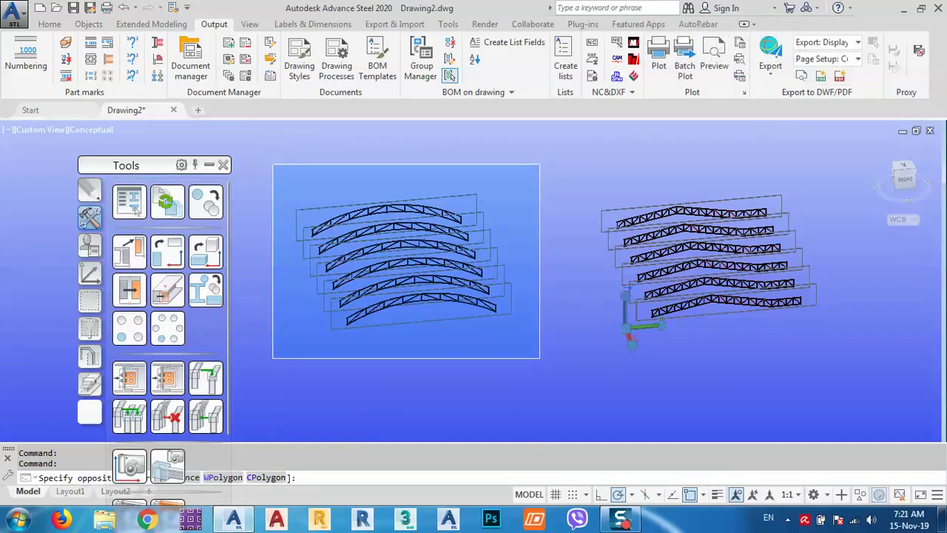
{"action": "left_click", "coordinate": [509, 361]}
{"action": "type", "text": "m"}
{"action": "key", "text": "Return"}
{"action": "left_click", "coordinate": [412, 396]}
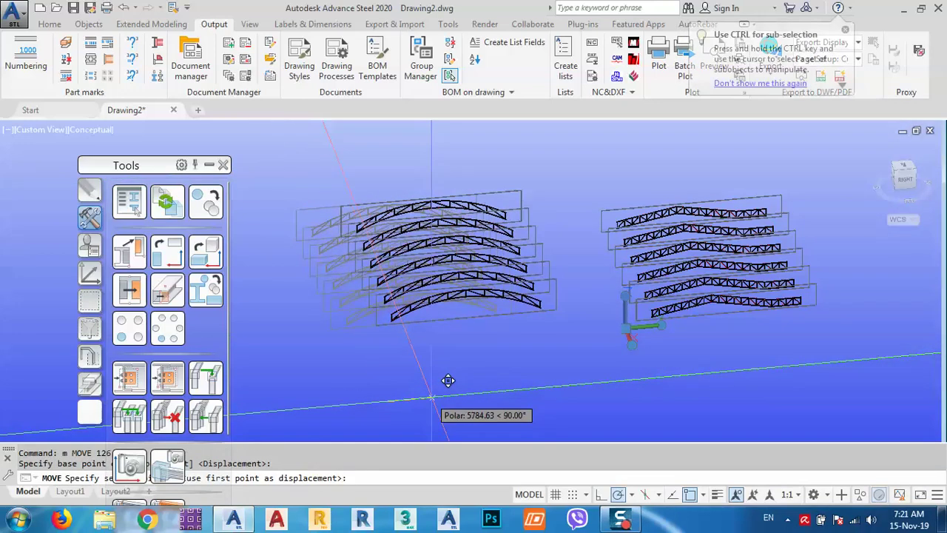
{"action": "left_click", "coordinate": [474, 408]}
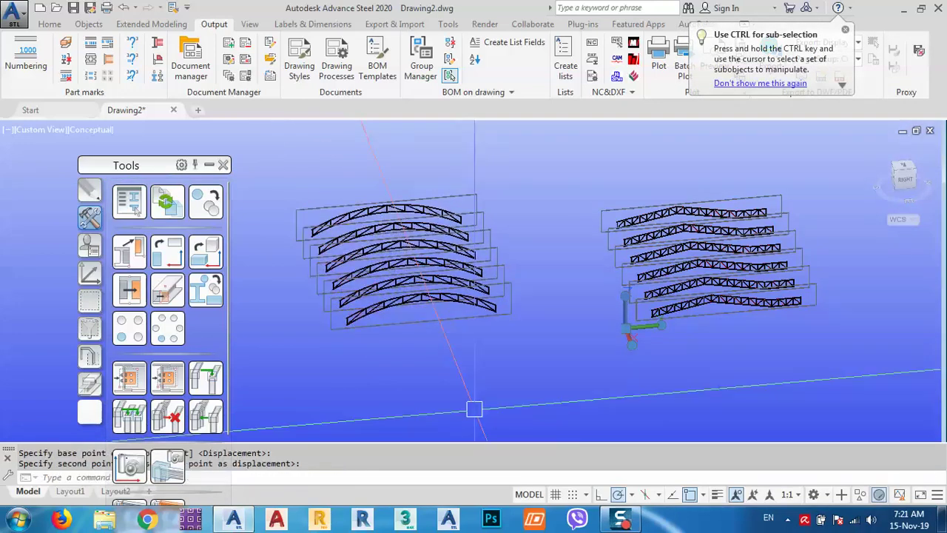